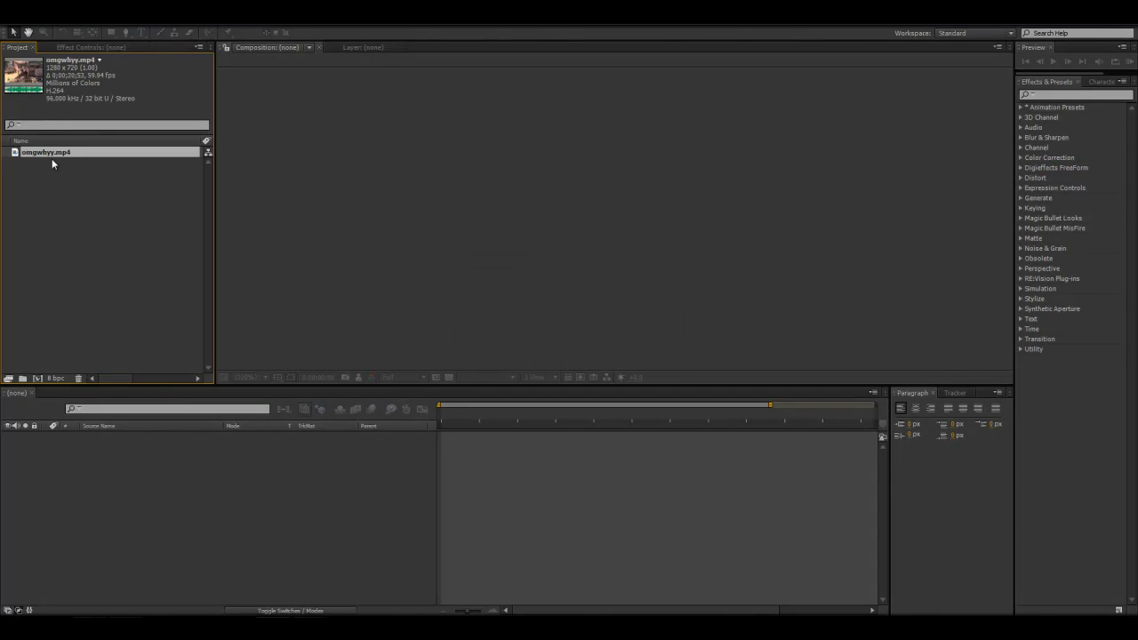
# Create a new composition from the omgwhyy.mp4 footage.
pyautogui.moveTo(51, 157); pyautogui.dragTo(75, 313)
pyautogui.moveTo(49, 365); pyautogui.dragTo(37, 379)
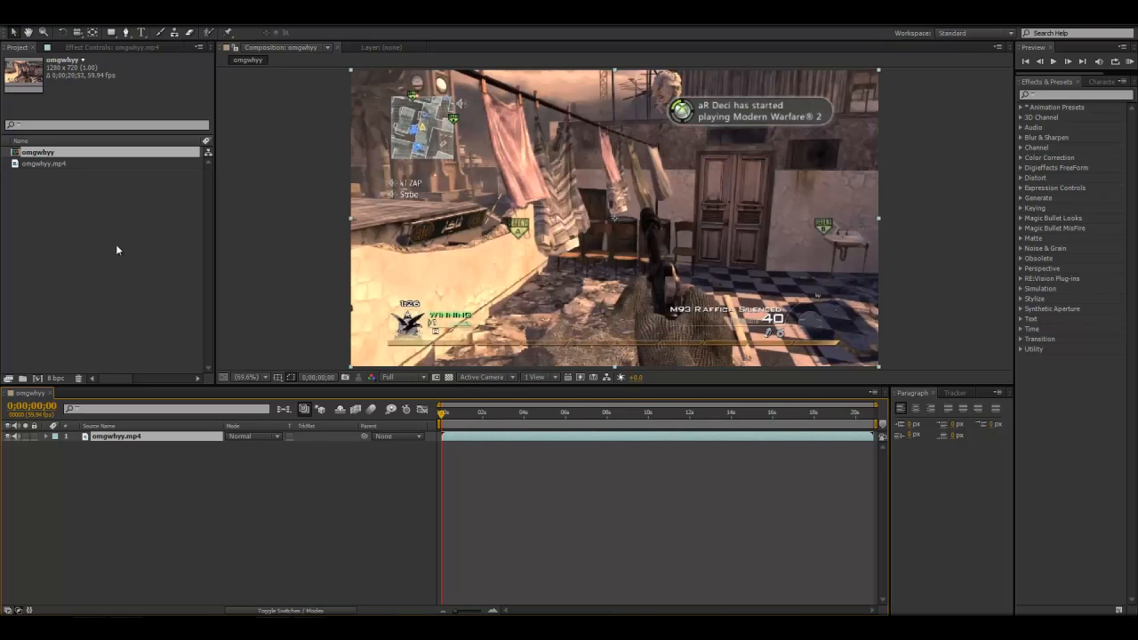
# Scrub through the clip around the three- to four-second range to find the moment of the rifle shot.
pyautogui.click(496, 414)
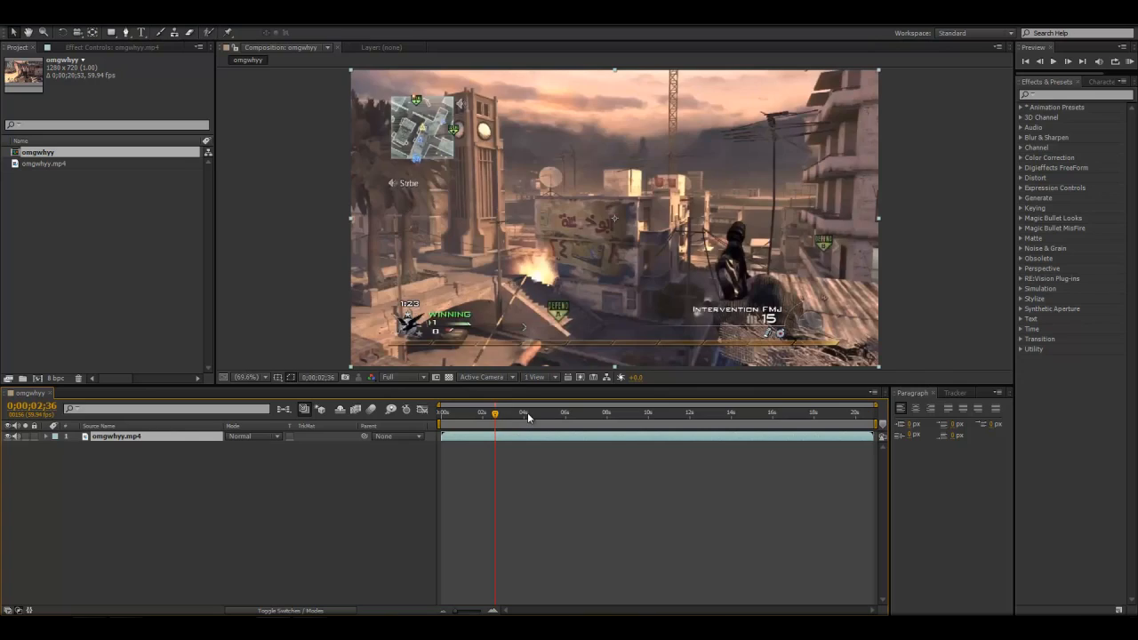
pyautogui.click(528, 414)
pyautogui.click(514, 414)
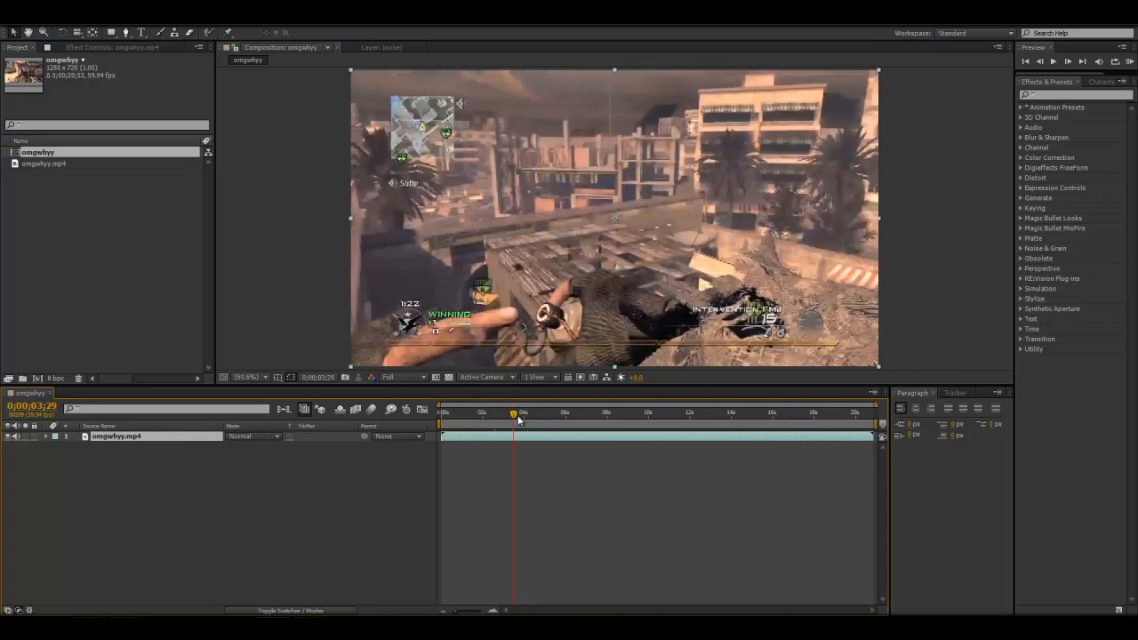
pyautogui.moveTo(520, 416); pyautogui.dragTo(527, 418)
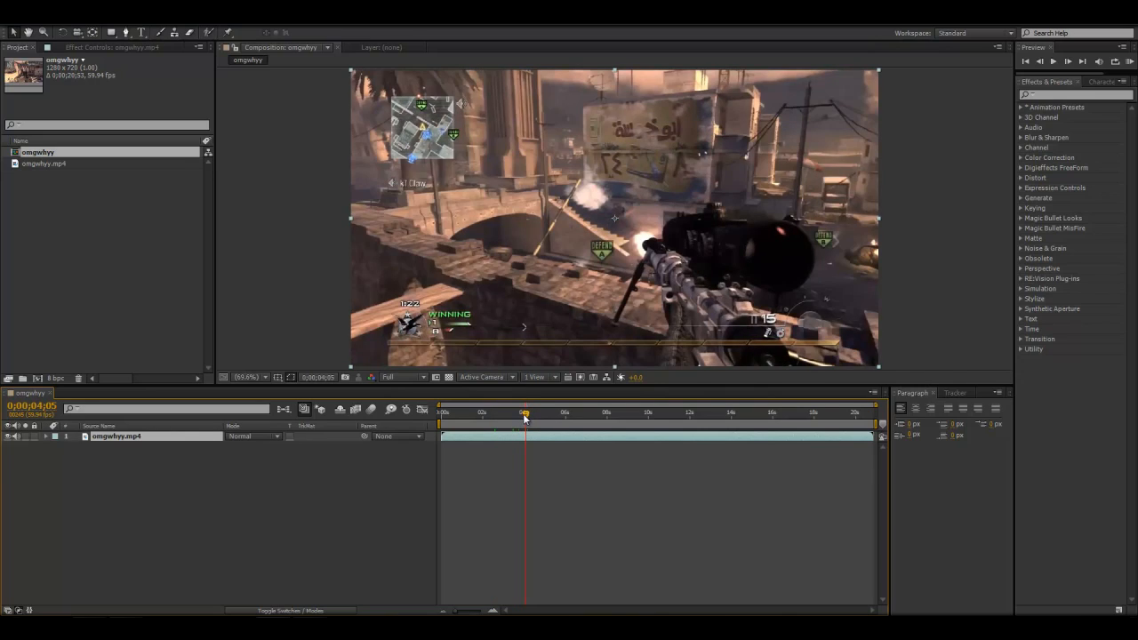
pyautogui.click(530, 418)
pyautogui.click(523, 418)
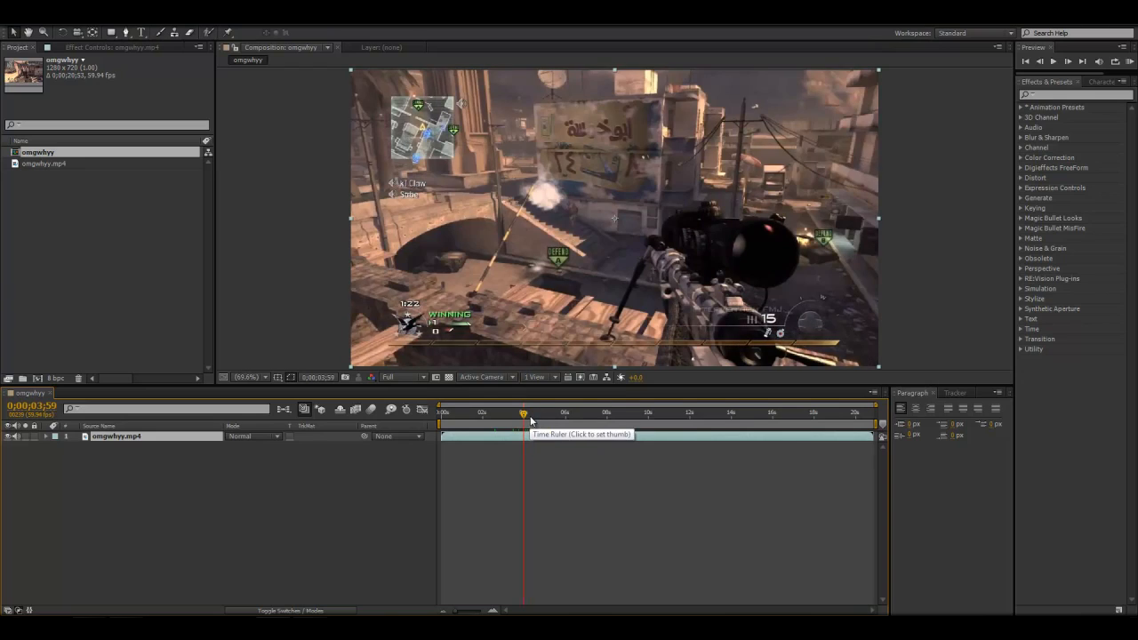
pyautogui.click(518, 417)
pyautogui.click(522, 418)
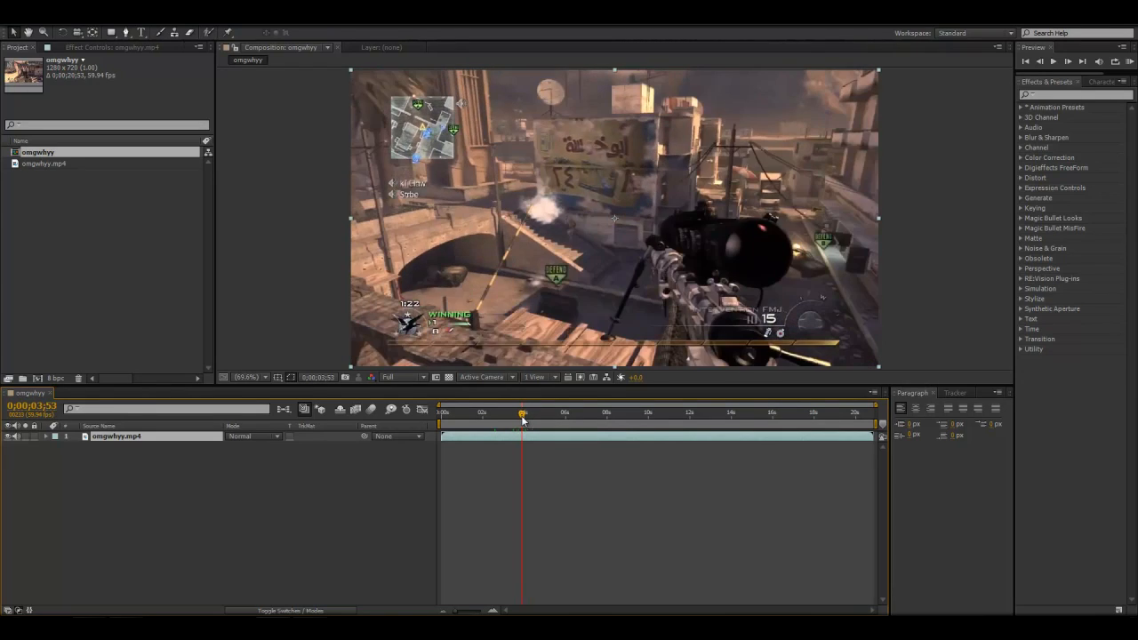
pyautogui.moveTo(522, 418); pyautogui.dragTo(519, 419)
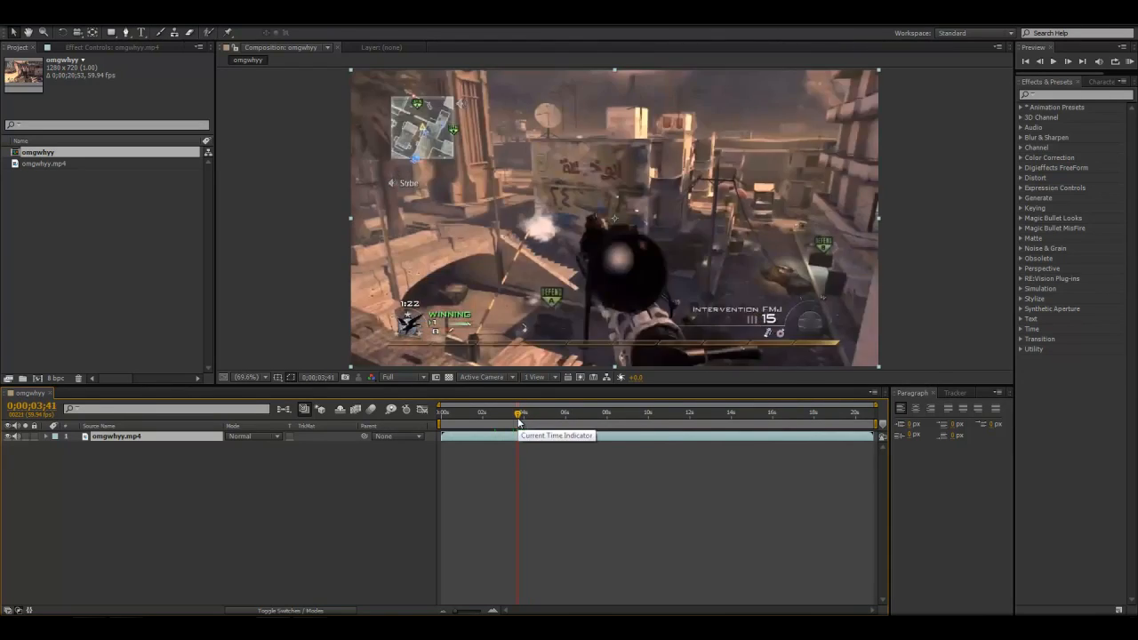
pyautogui.moveTo(504, 421); pyautogui.dragTo(515, 423)
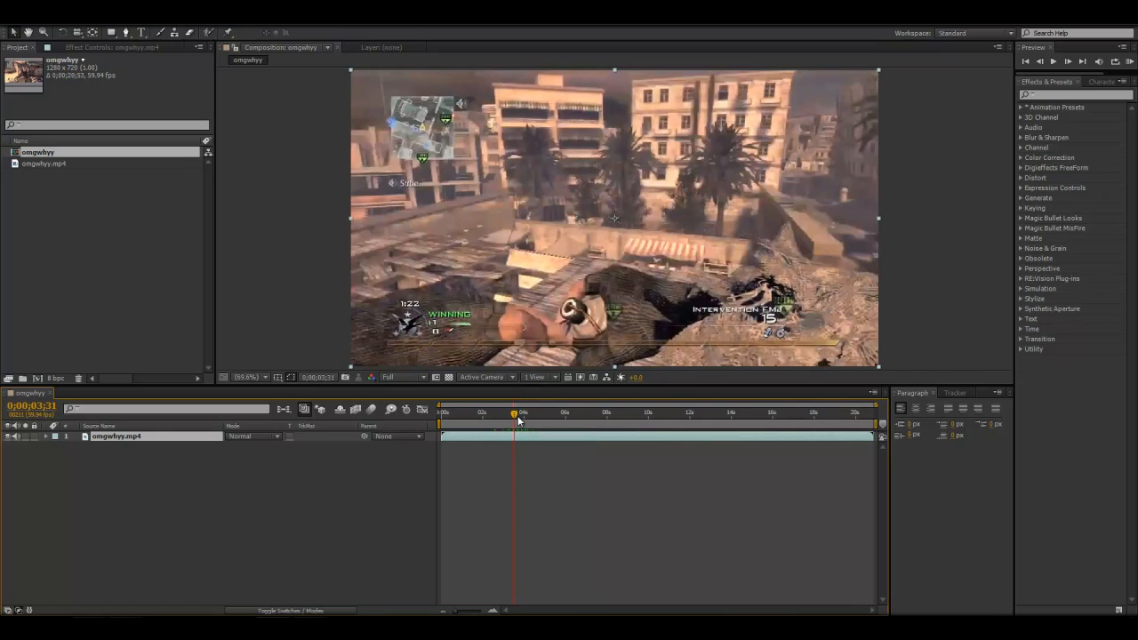
pyautogui.moveTo(518, 421); pyautogui.dragTo(526, 418)
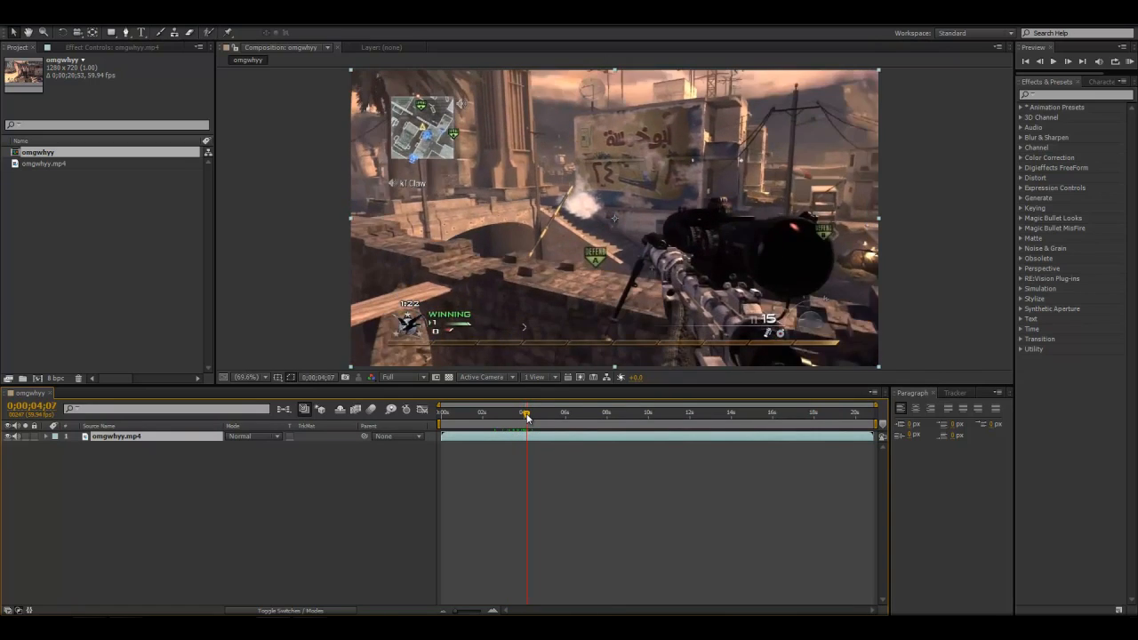
# Step to the gunshot frame at 0;00;04;05 and place composition marker 1 there.
pyautogui.click(1042, 62)
pyautogui.click(1042, 63)
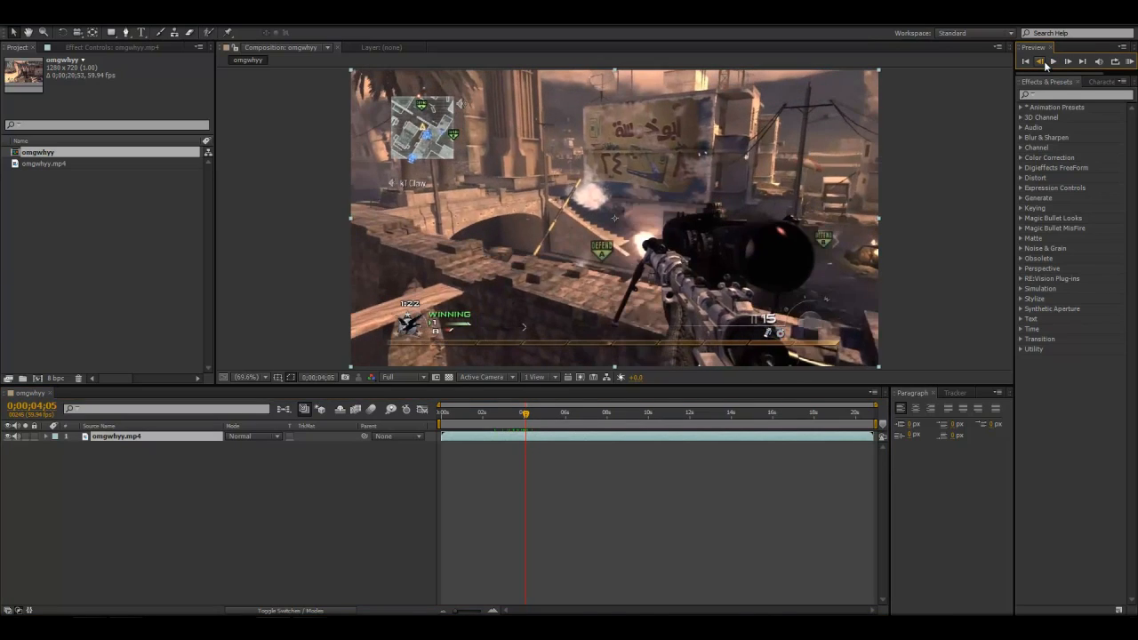
pyautogui.click(1044, 64)
pyautogui.click(1068, 64)
pyautogui.click(477, 613)
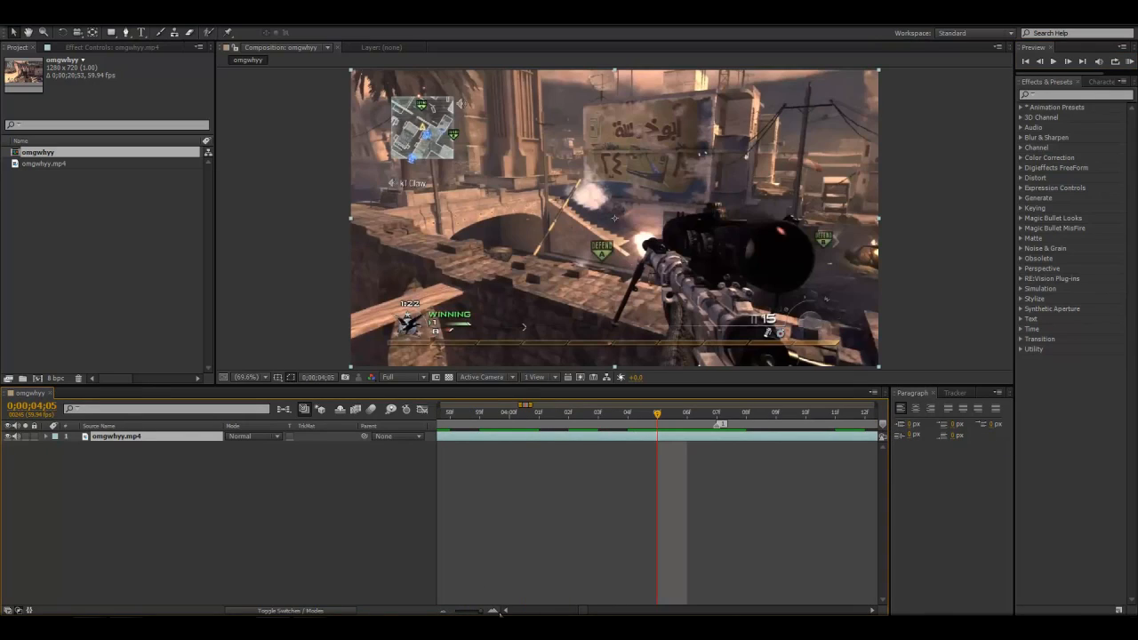
pyautogui.moveTo(720, 425); pyautogui.dragTo(685, 437)
pyautogui.moveTo(478, 612); pyautogui.dragTo(457, 611)
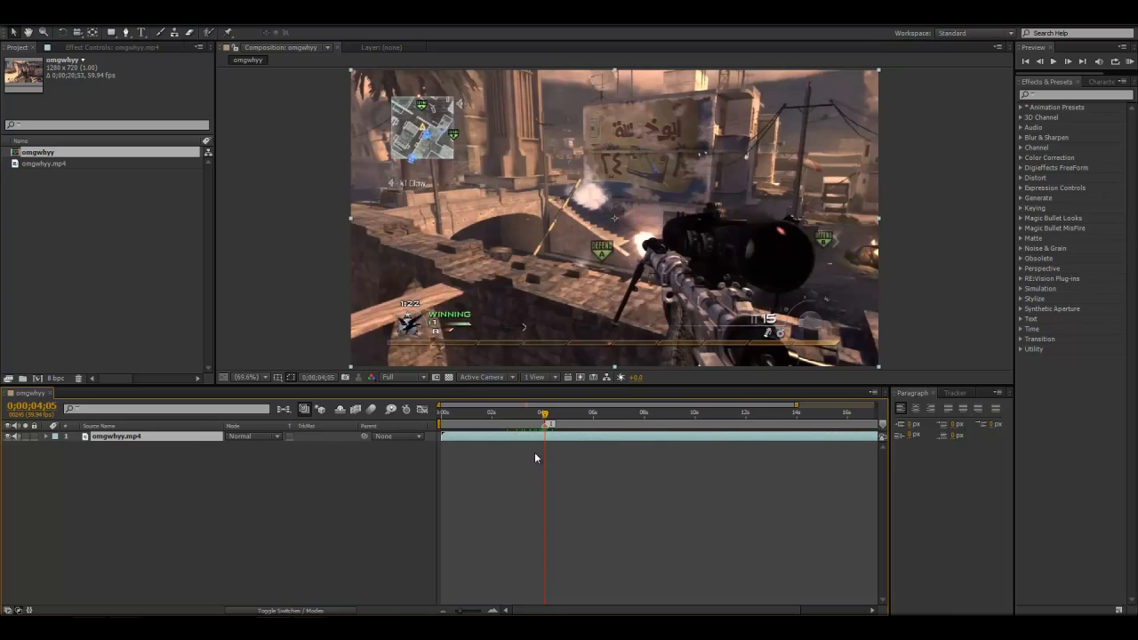
# Add a new adjustment layer above the omgwhyy.mp4 clip.
pyautogui.rightClick(121, 456)
pyautogui.moveTo(178, 462)
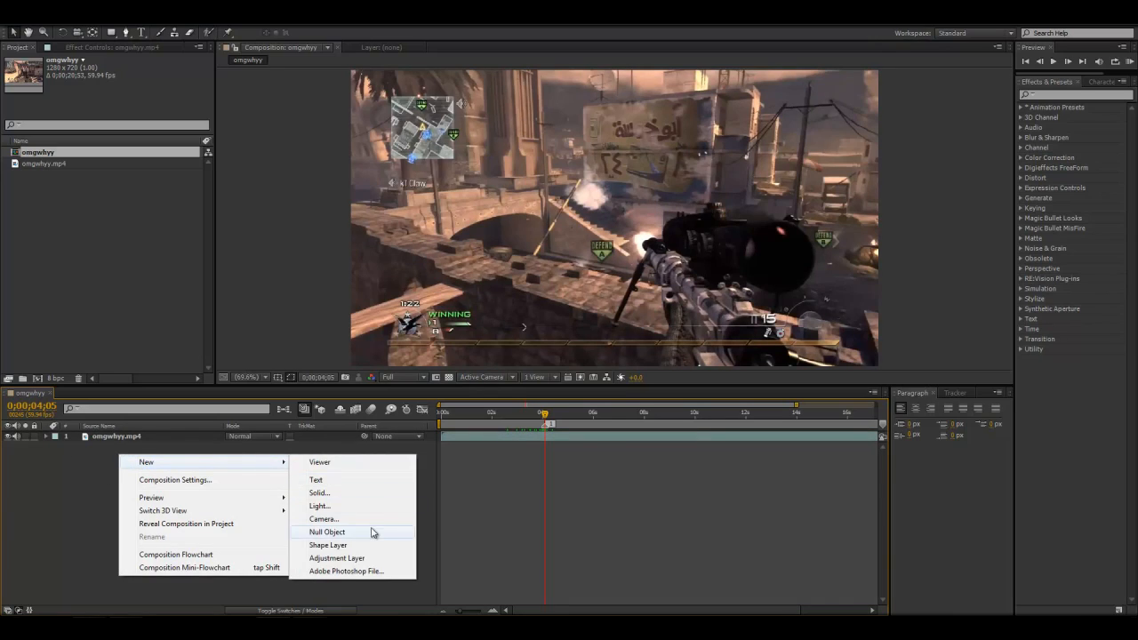
pyautogui.click(360, 557)
# Search the effects for "motion" and apply Motion Tile to Adjustment Layer 1.
pyautogui.click(1072, 94)
pyautogui.write('motion')
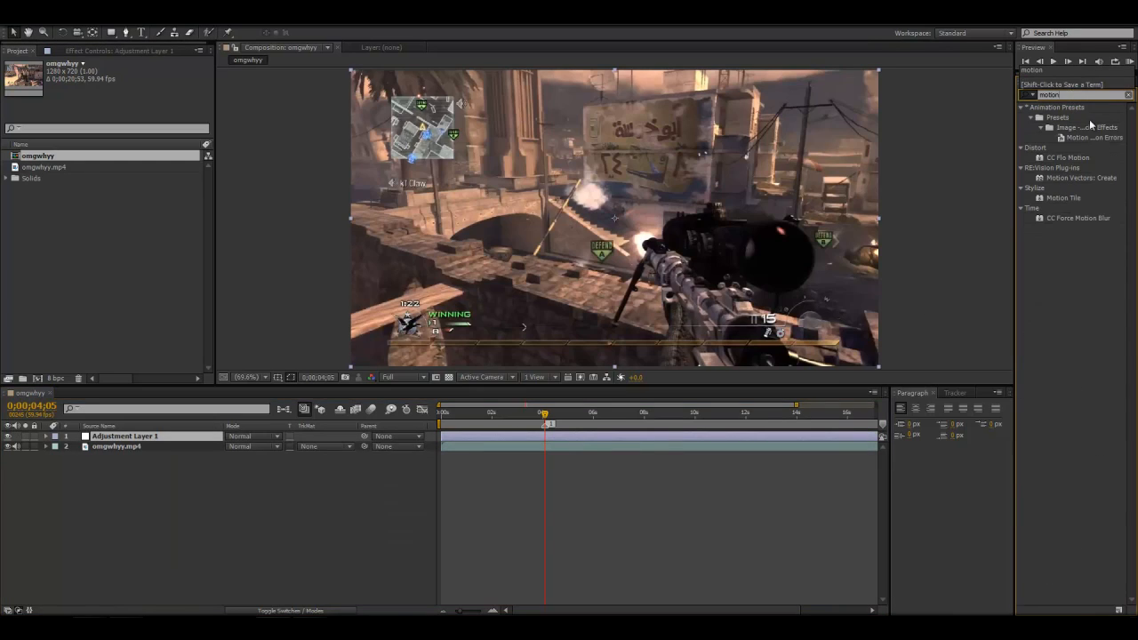
pyautogui.click(1068, 197)
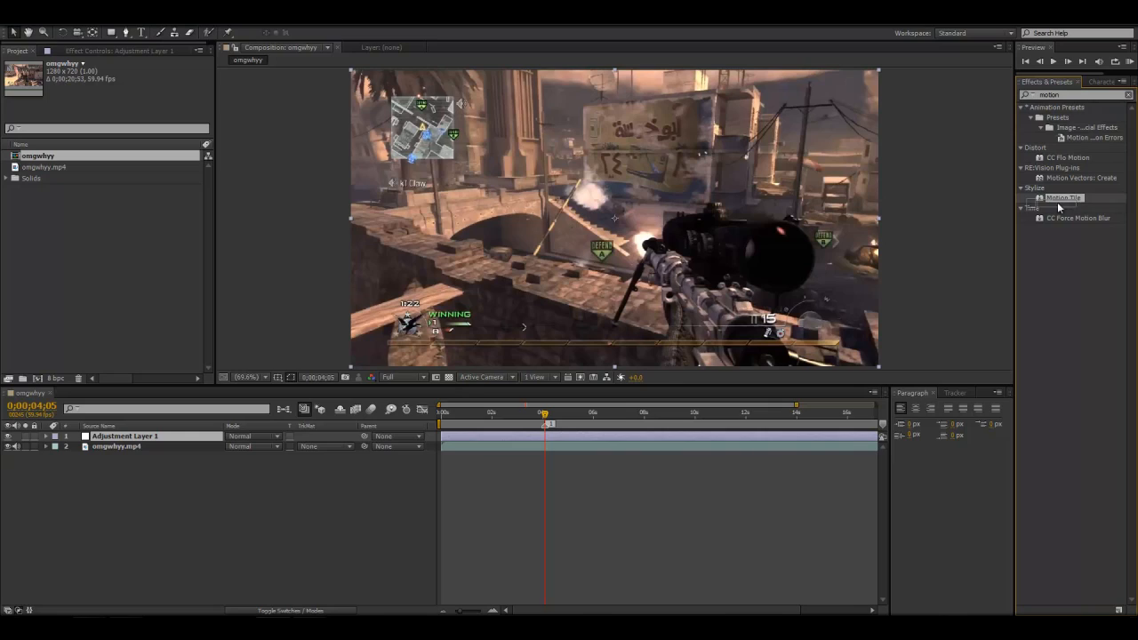
pyautogui.click(136, 22)
pyautogui.press('Escape')
pyautogui.click(136, 21)
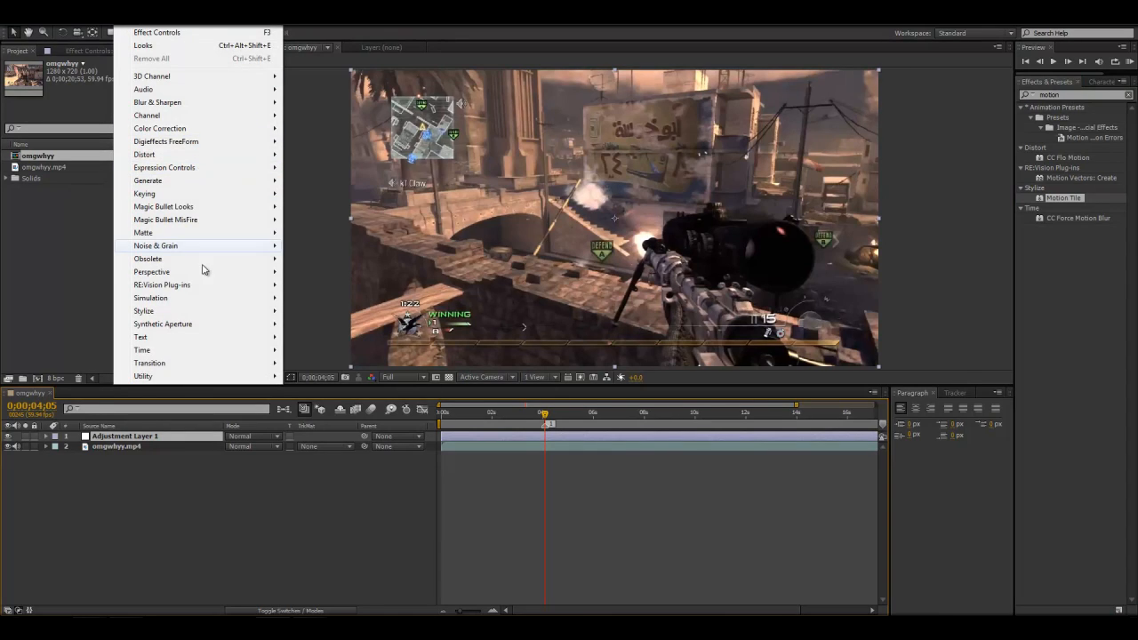
pyautogui.moveTo(232, 320)
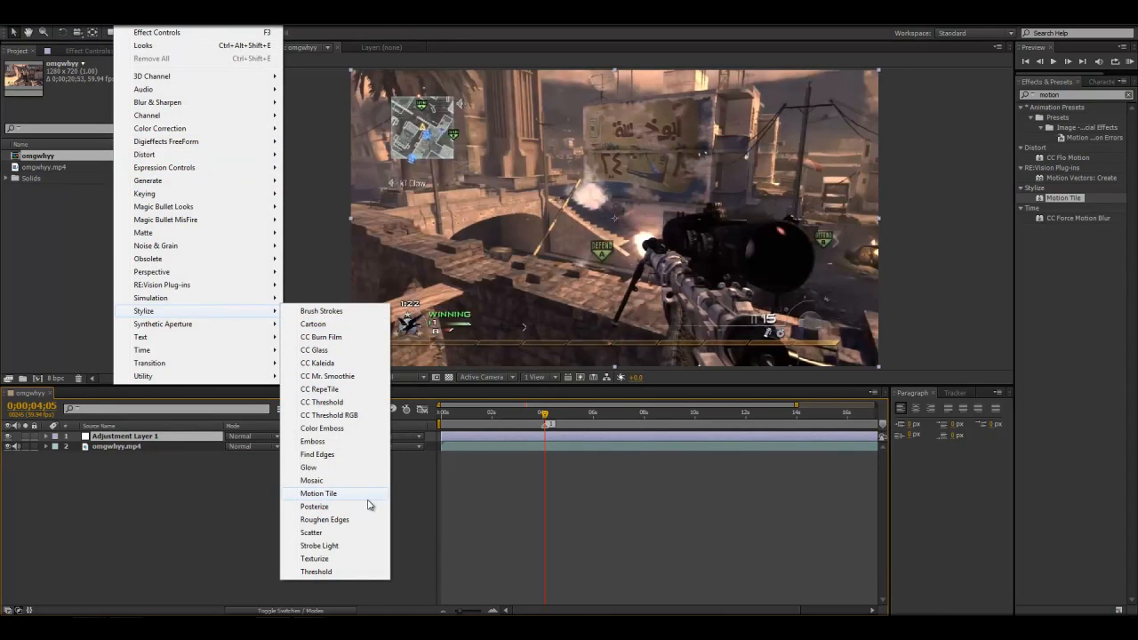
pyautogui.click(1064, 201)
pyautogui.moveTo(1064, 201); pyautogui.dragTo(98, 438)
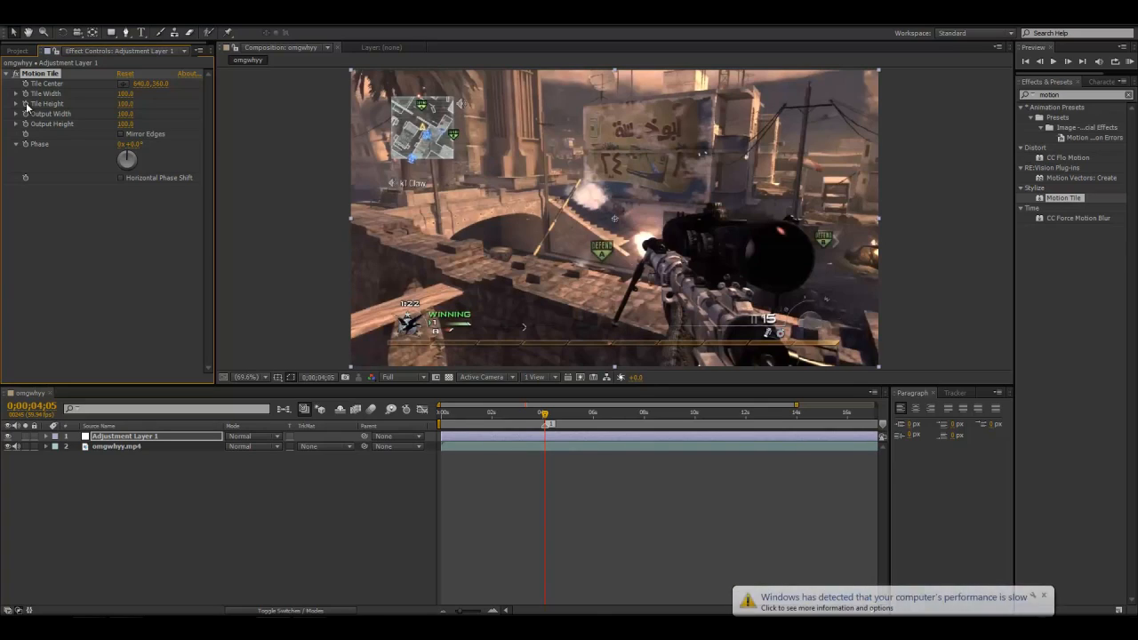
# Link Motion Tile's Tile Height to its Tile Width with an expression, and collapse the adjustment layer's properties.
pyautogui.keyDown('alt'); pyautogui.click(26, 104); pyautogui.keyUp('alt')
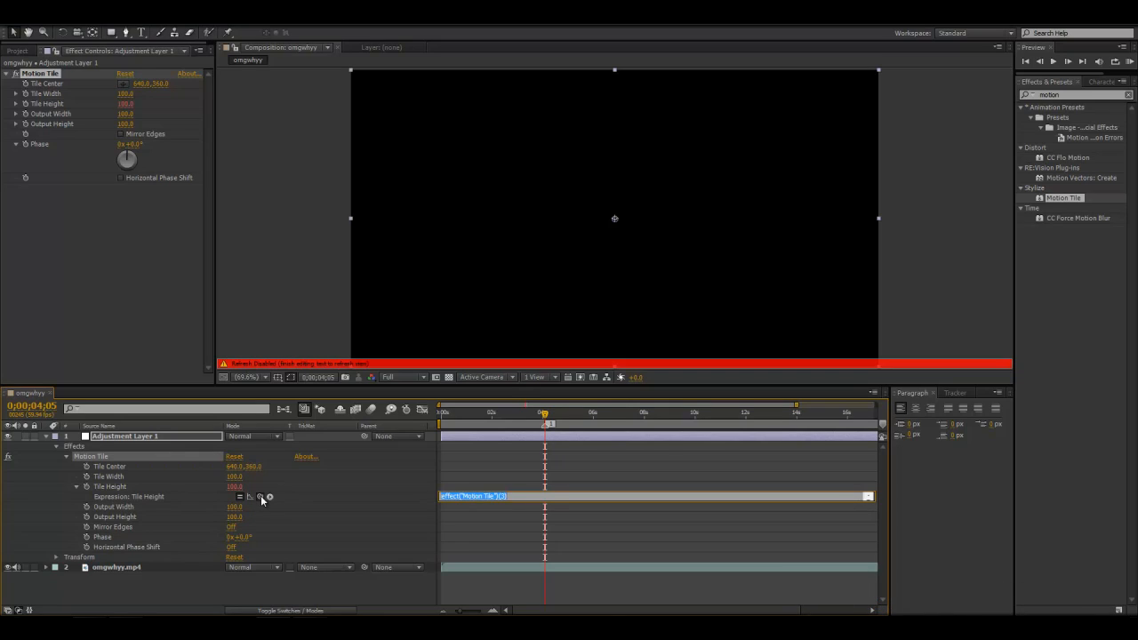
pyautogui.moveTo(260, 497); pyautogui.dragTo(159, 479)
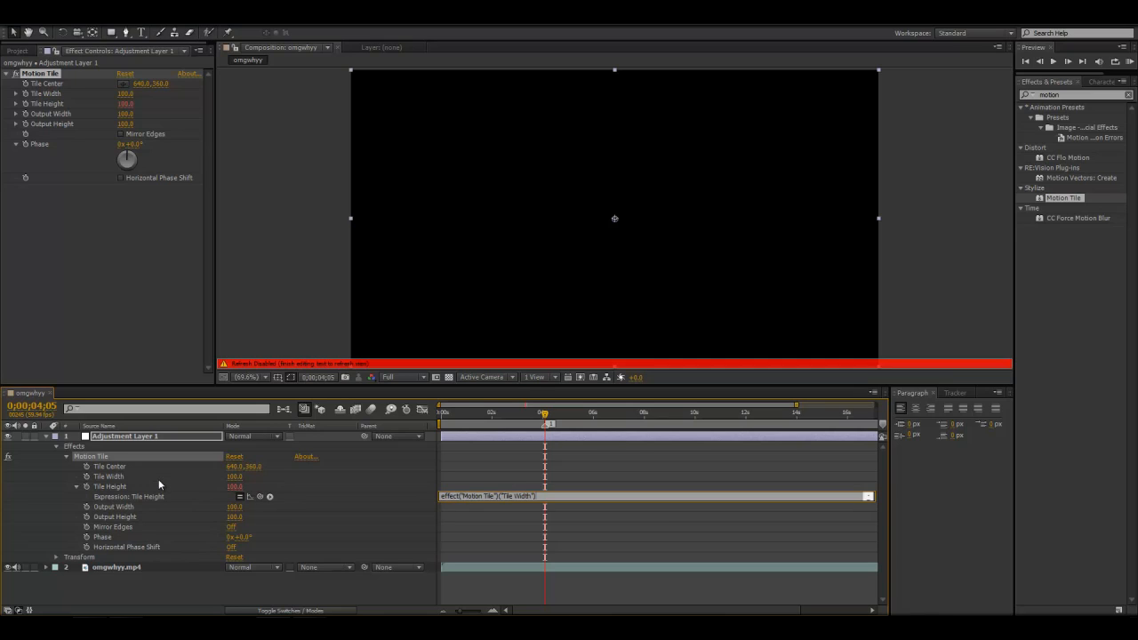
pyautogui.click(544, 414)
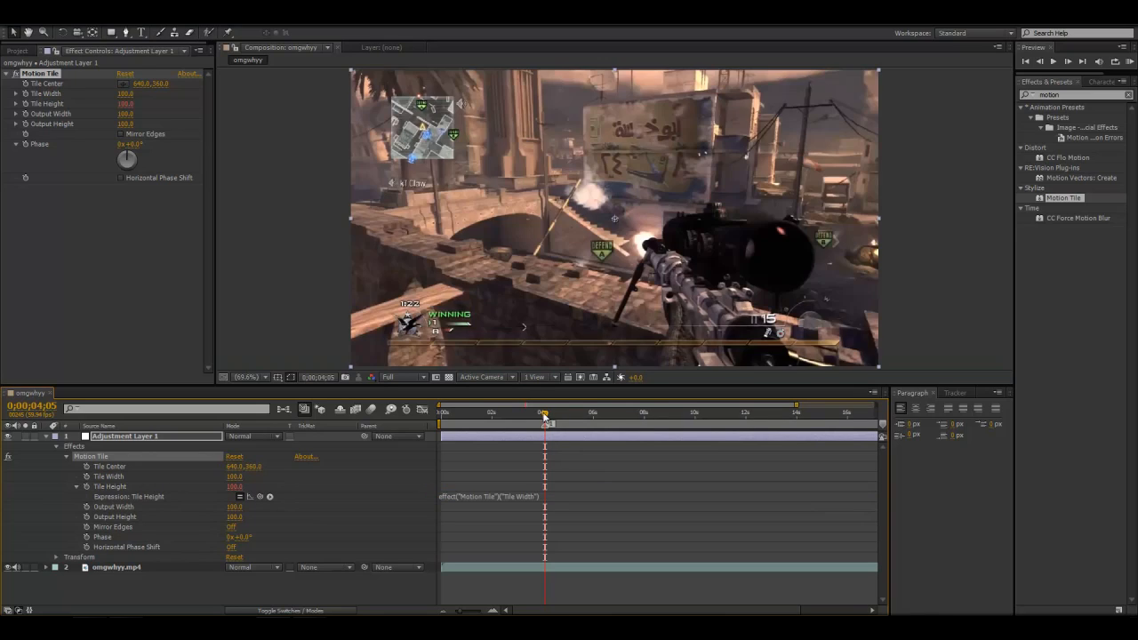
pyautogui.click(74, 485)
pyautogui.click(66, 457)
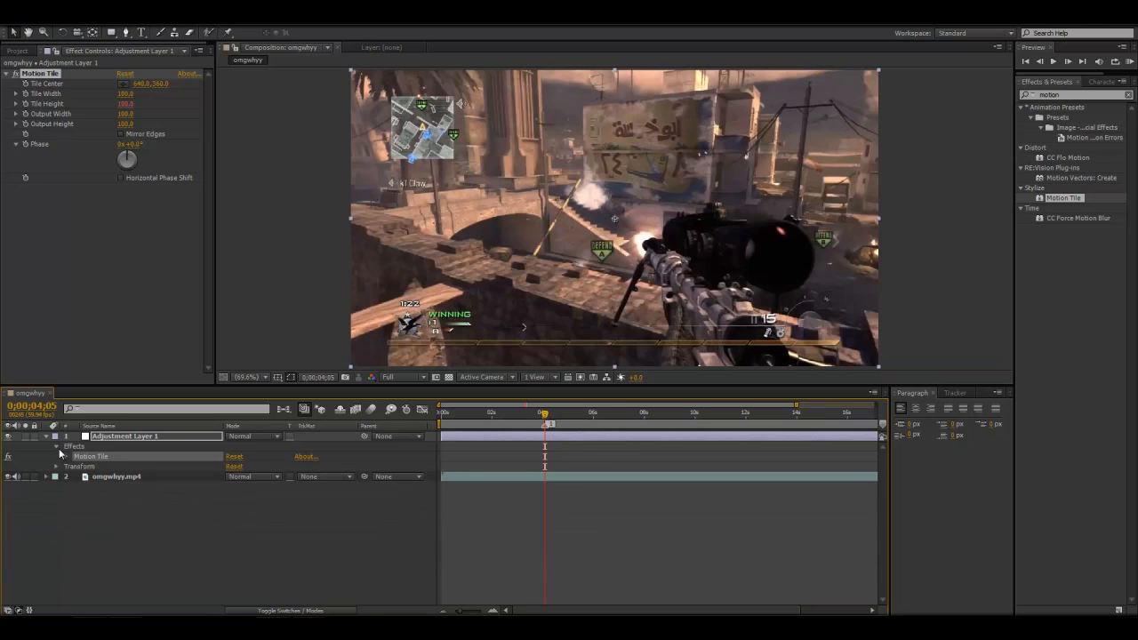
pyautogui.click(53, 444)
pyautogui.click(46, 437)
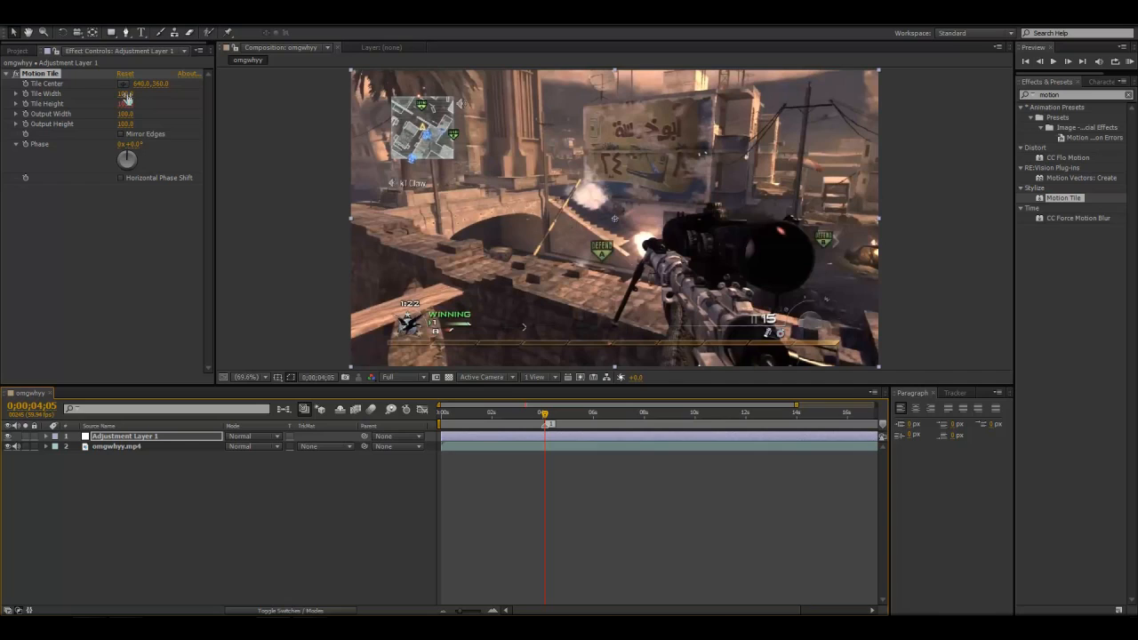
# Try a smaller Tile Width to test the linked Tile Height, and undo the change.
pyautogui.moveTo(128, 94); pyautogui.dragTo(106, 96)
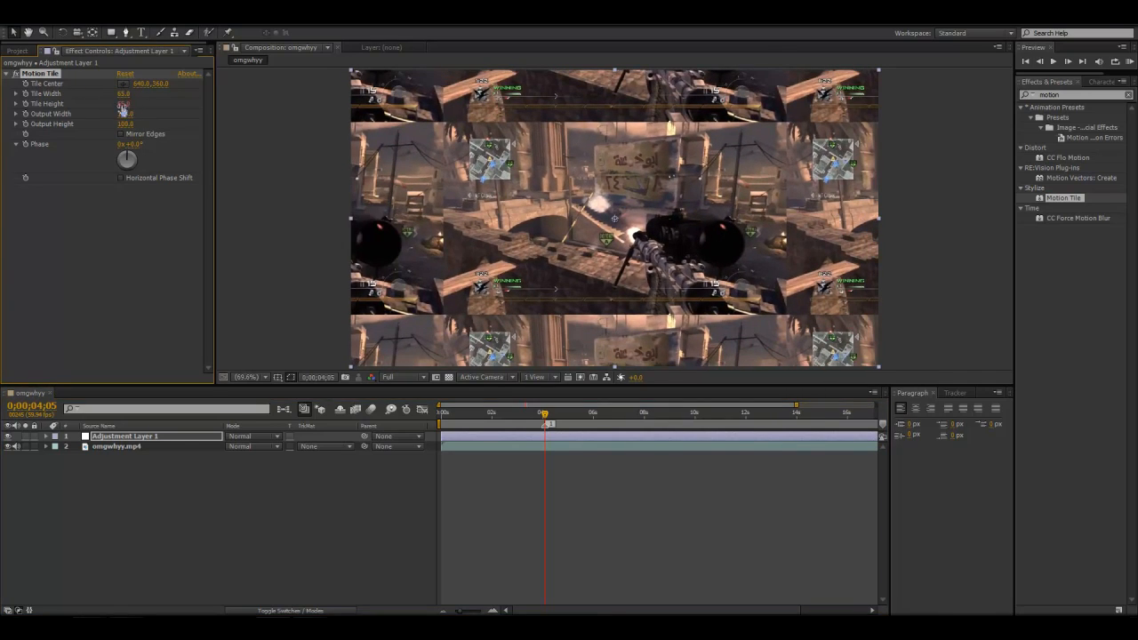
pyautogui.moveTo(123, 93)
pyautogui.mouseDown()
pyautogui.moveTo(75, 105)
pyautogui.moveTo(110, 103)
pyautogui.mouseUp()
pyautogui.hotkey('ctrl', 'z')
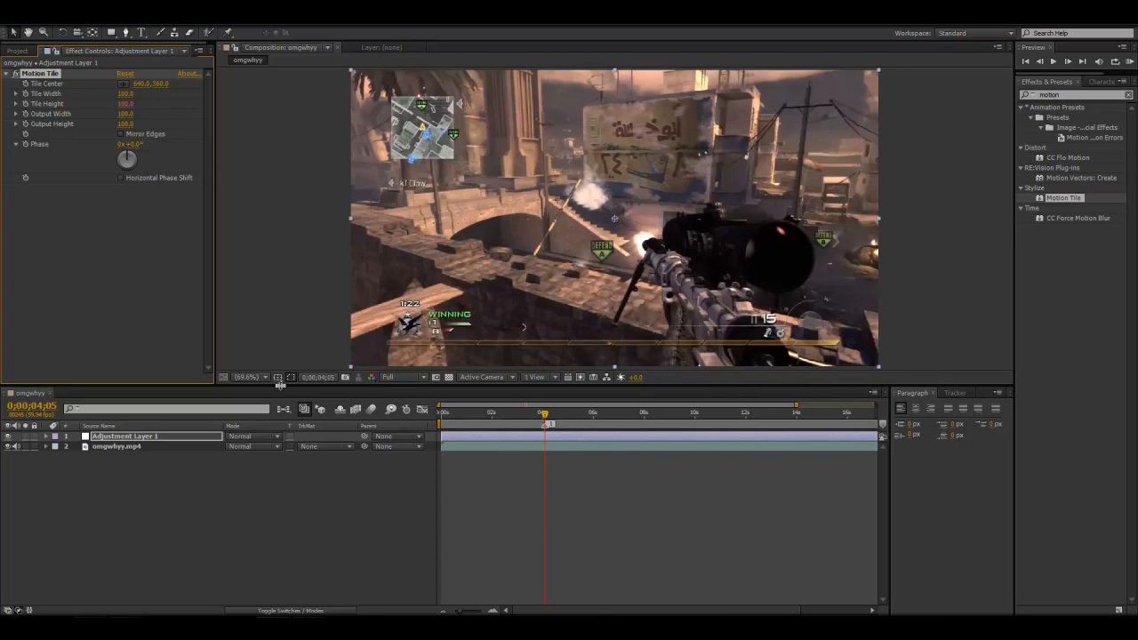
# Clear the effects search and start keyframing Motion Tile's Tile Width on the adjustment layer at 0;00;03;01.
pyautogui.click(518, 415)
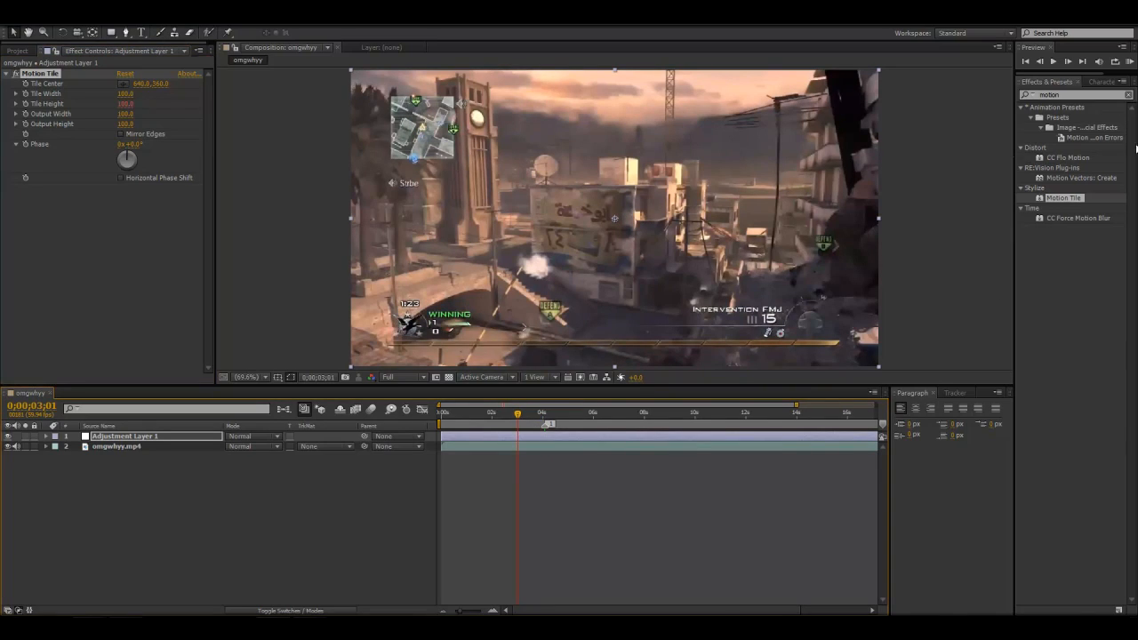
pyautogui.click(1128, 94)
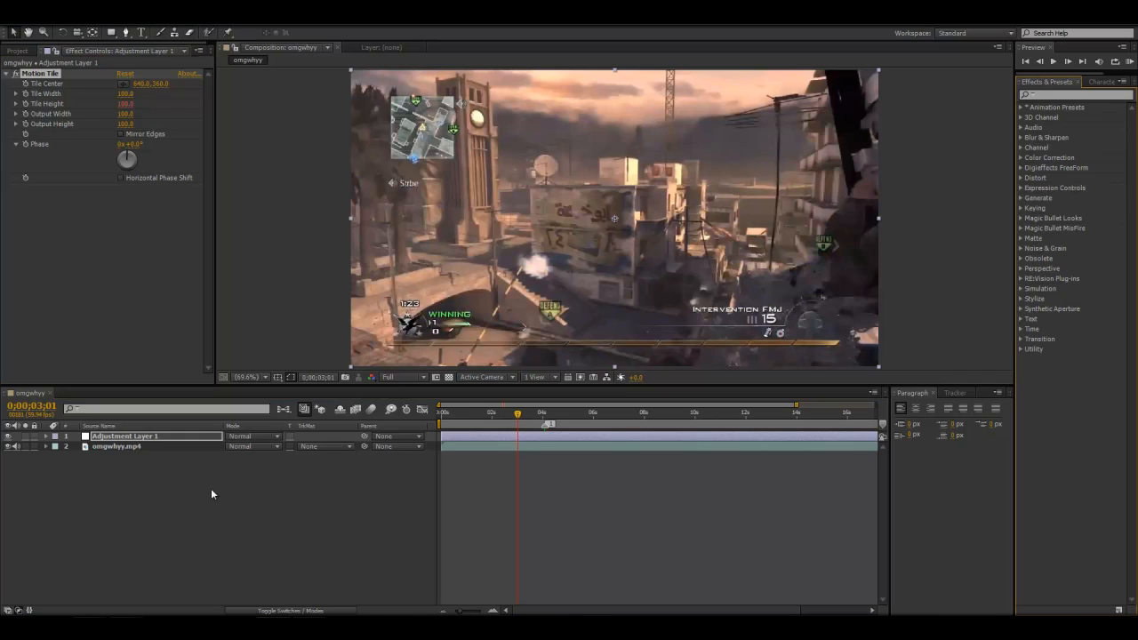
pyautogui.click(108, 438)
pyautogui.press('e')
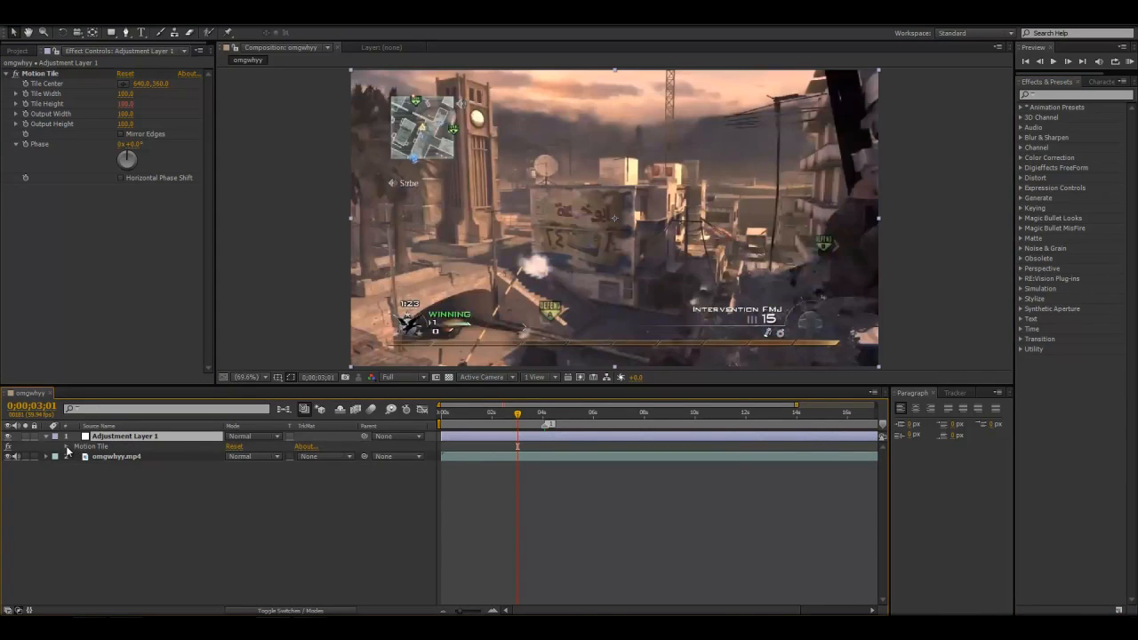
pyautogui.click(65, 447)
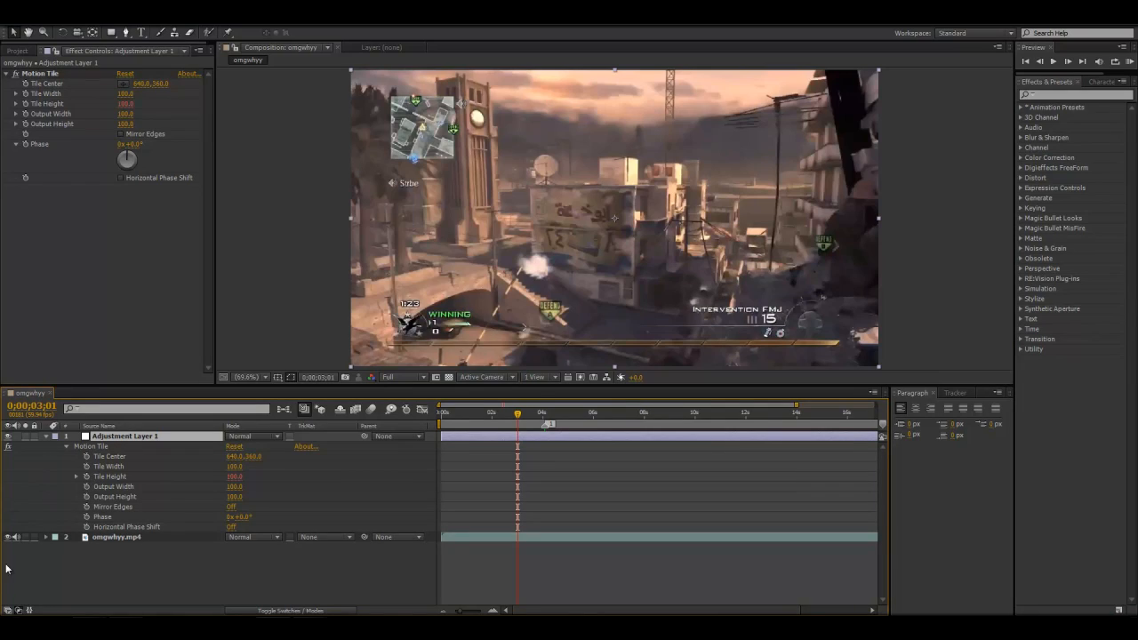
pyautogui.click(86, 467)
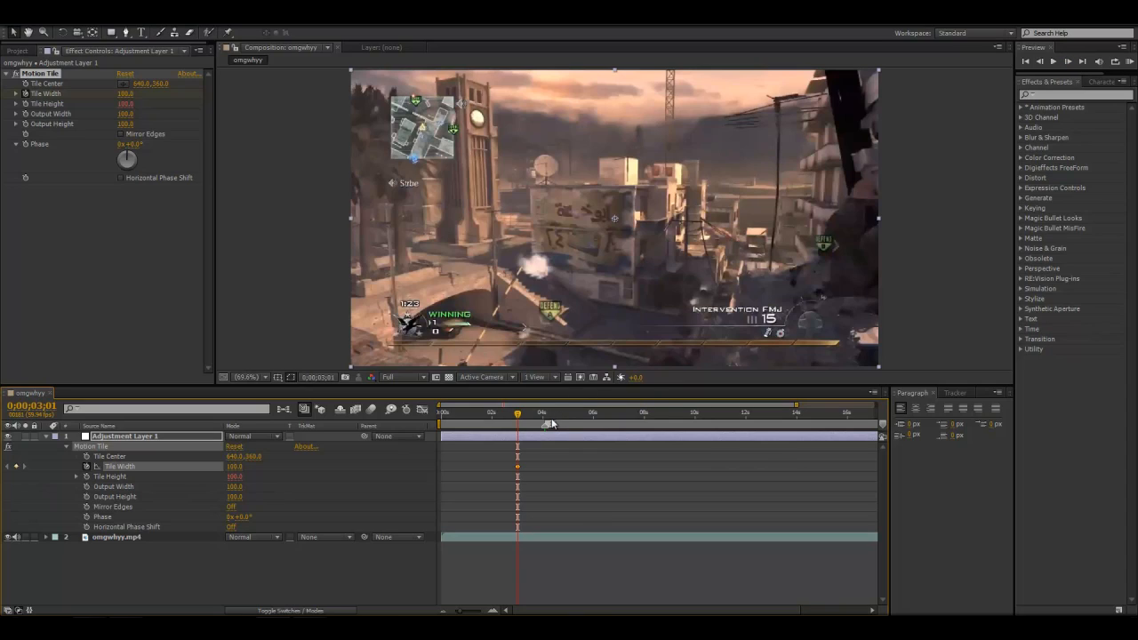
# Add a second Tile Width keyframe at marker 1, 0;00;04;05, keeping the value at 100.
pyautogui.click(545, 418)
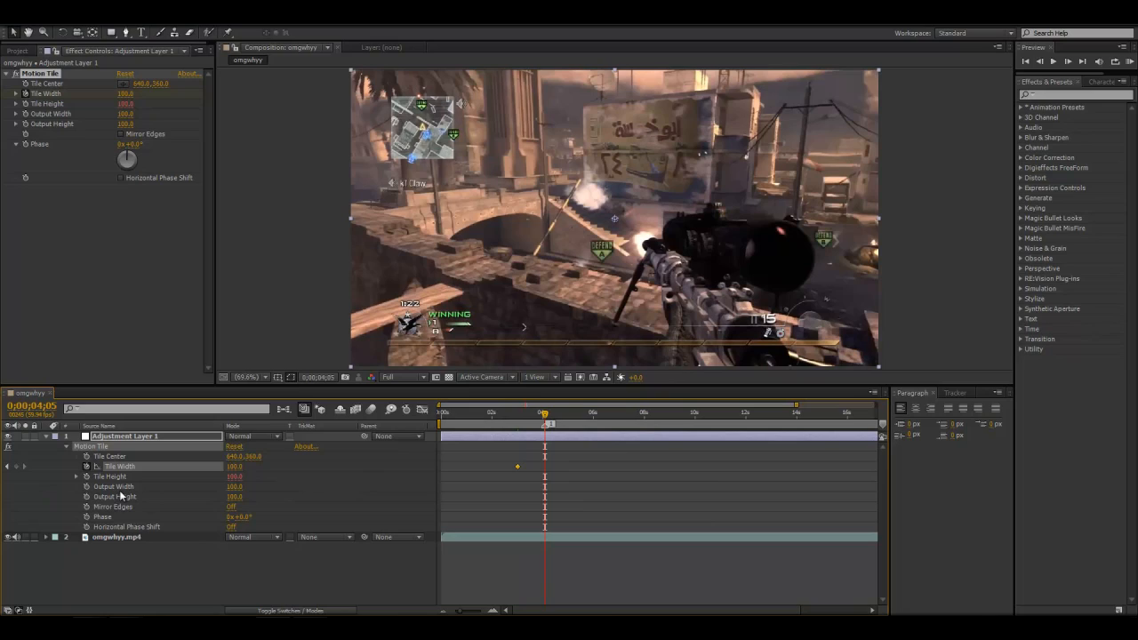
pyautogui.click(16, 467)
pyautogui.moveTo(461, 611); pyautogui.dragTo(475, 611)
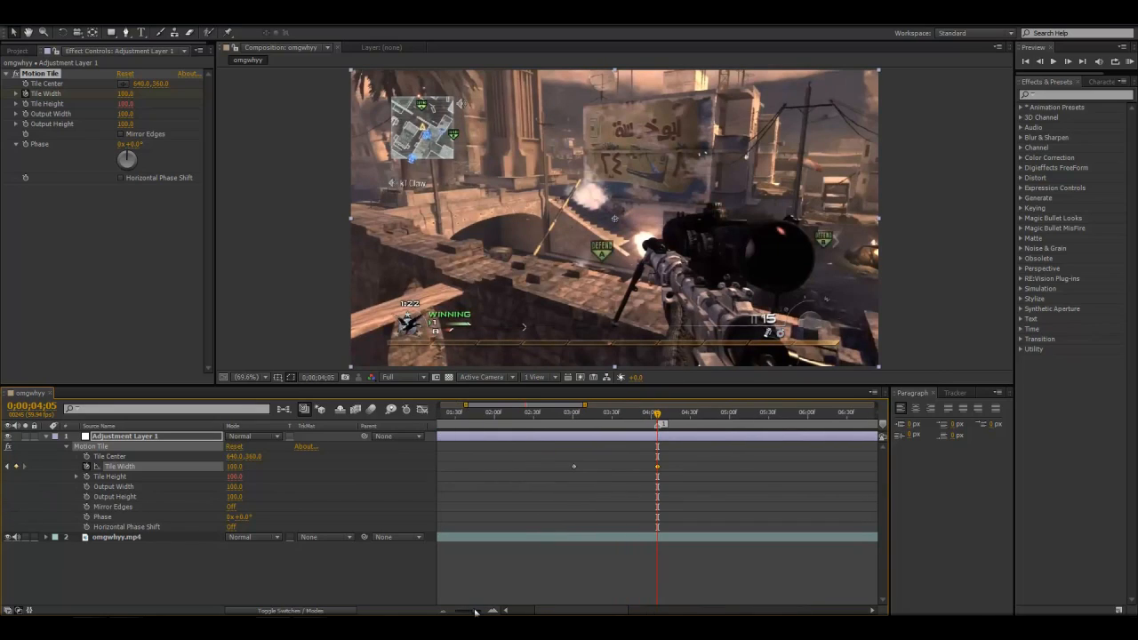
# Add a Tile Width keyframe of 34 at 0;00;03;31, between the two existing keyframes.
pyautogui.click(574, 415)
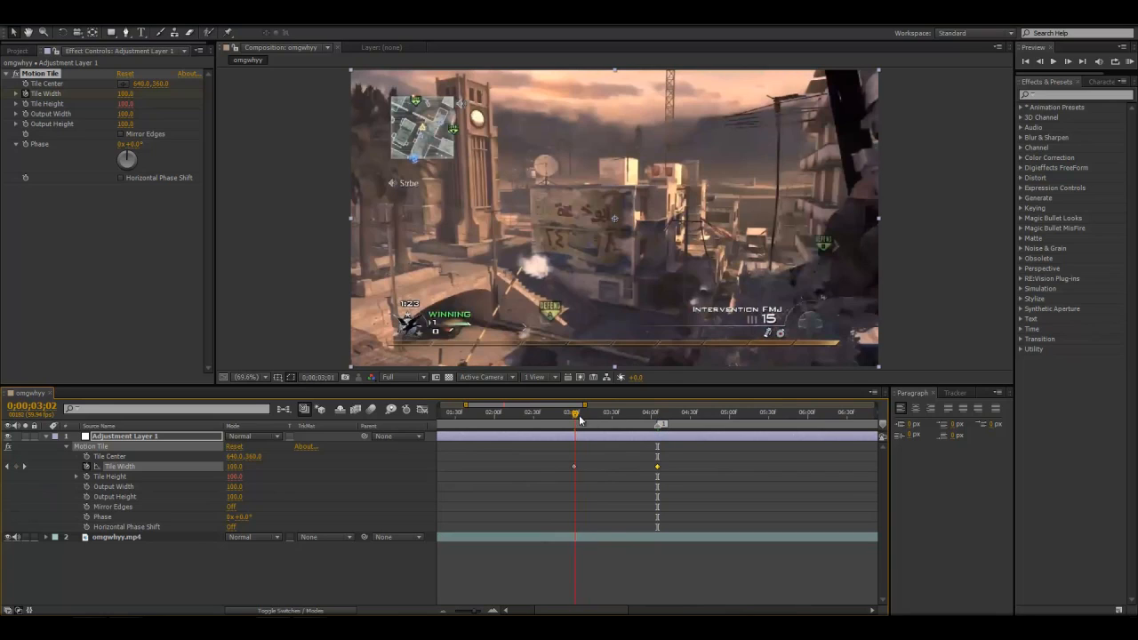
pyautogui.moveTo(574, 418); pyautogui.dragTo(658, 433)
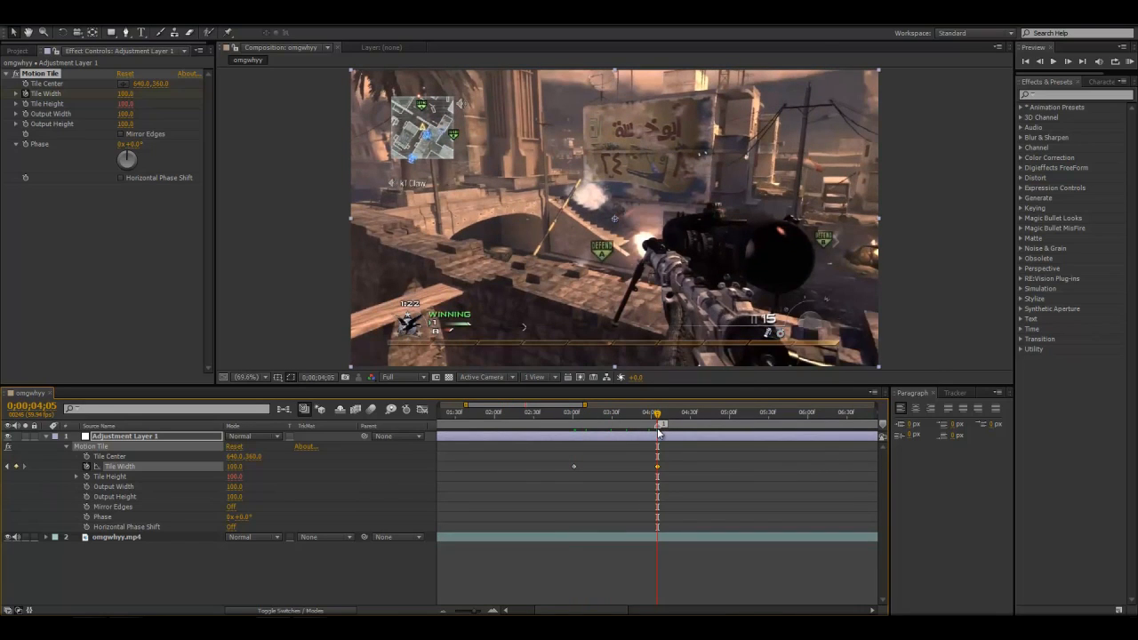
pyautogui.moveTo(658, 433); pyautogui.dragTo(615, 437)
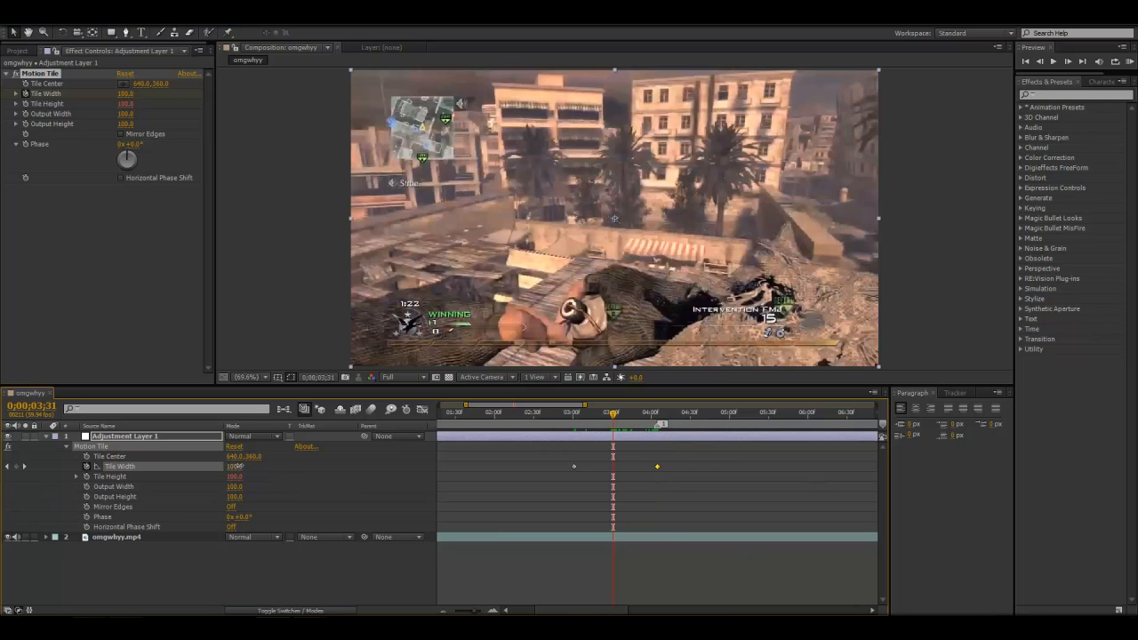
pyautogui.moveTo(238, 465); pyautogui.dragTo(147, 481)
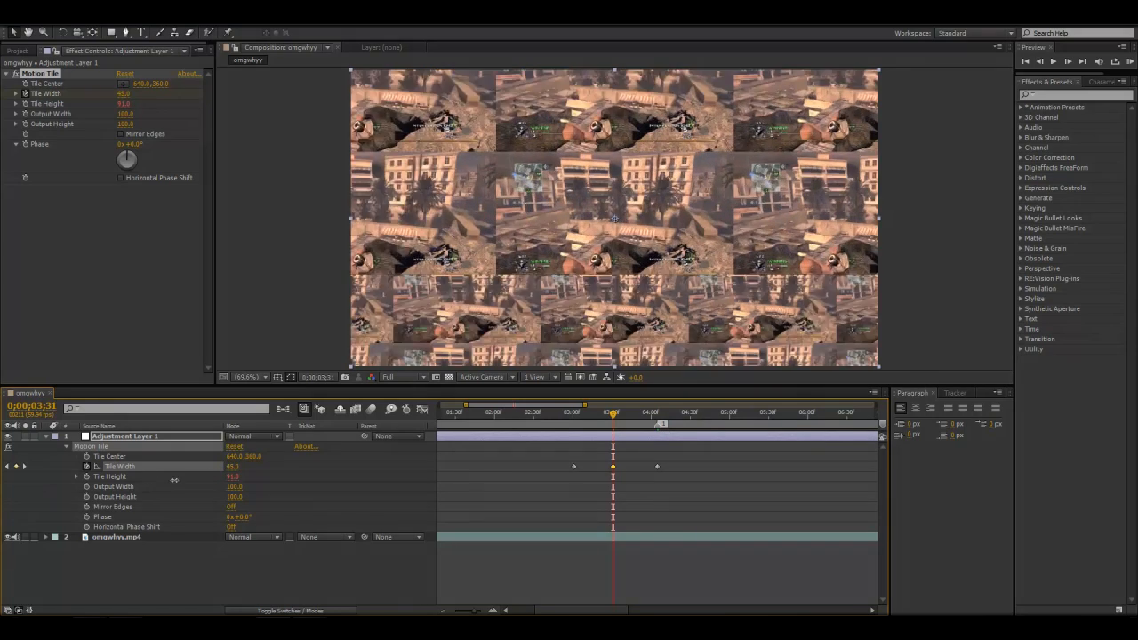
pyautogui.moveTo(136, 489)
pyautogui.mouseDown()
pyautogui.moveTo(174, 483)
pyautogui.moveTo(156, 487)
pyautogui.mouseUp()
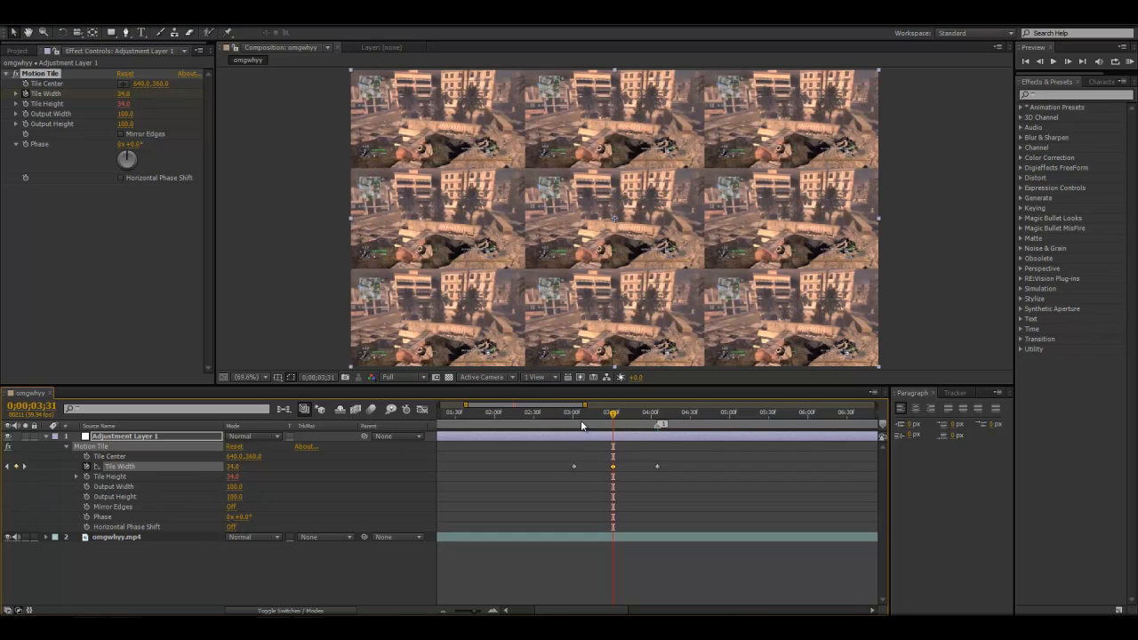
# Play back the Tile Width animation from about 0;00;03;01 to check the tiling effect.
pyautogui.moveTo(579, 415)
pyautogui.mouseDown()
pyautogui.moveTo(660, 425)
pyautogui.moveTo(575, 431)
pyautogui.mouseUp()
pyautogui.press('space')
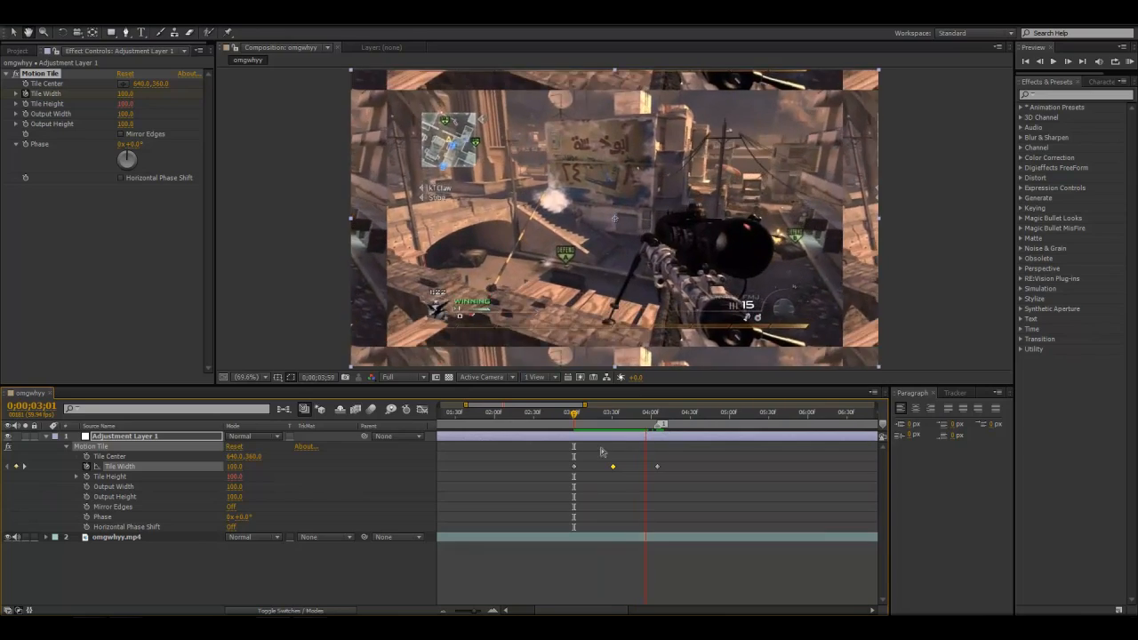
pyautogui.press('space')
pyautogui.click(574, 422)
pyautogui.press('space')
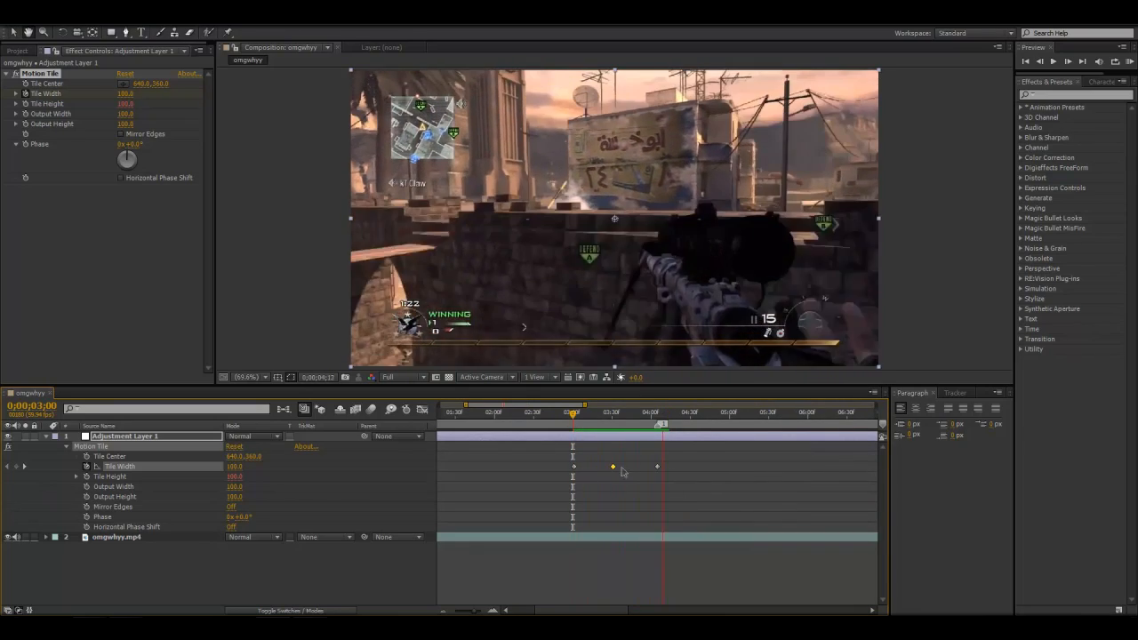
# In the graph editor, apply Easy Ease to the Tile Width keyframe at 0;00;03;31 and lengthen its outgoing handle toward the last keyframe.
pyautogui.click(602, 415)
pyautogui.moveTo(602, 422); pyautogui.dragTo(617, 430)
pyautogui.moveTo(615, 430); pyautogui.dragTo(614, 429)
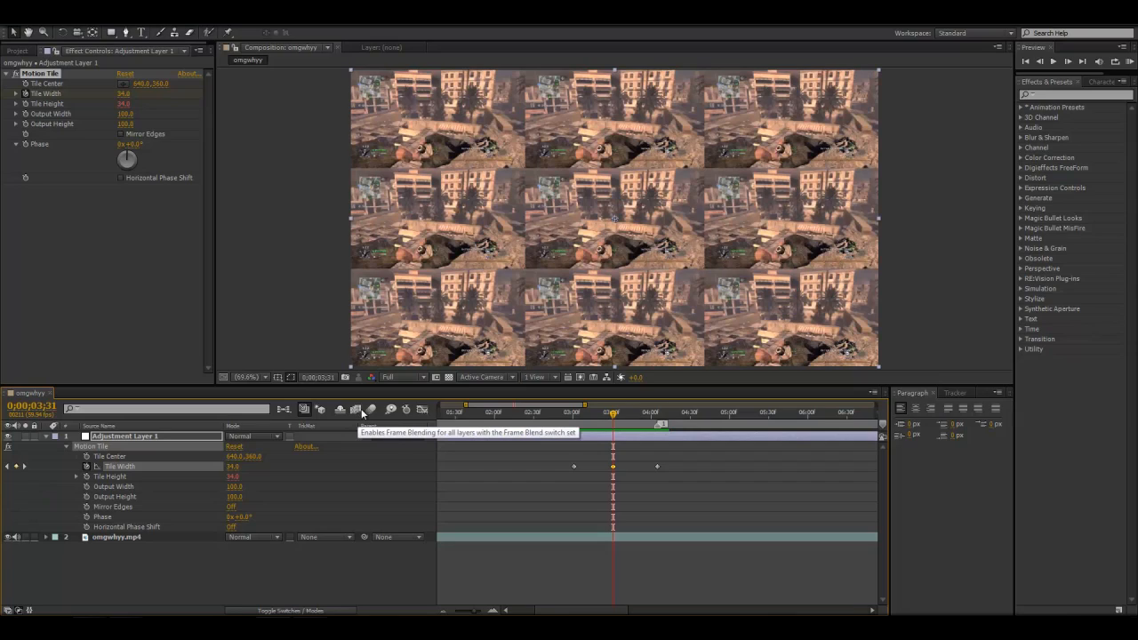
pyautogui.click(422, 410)
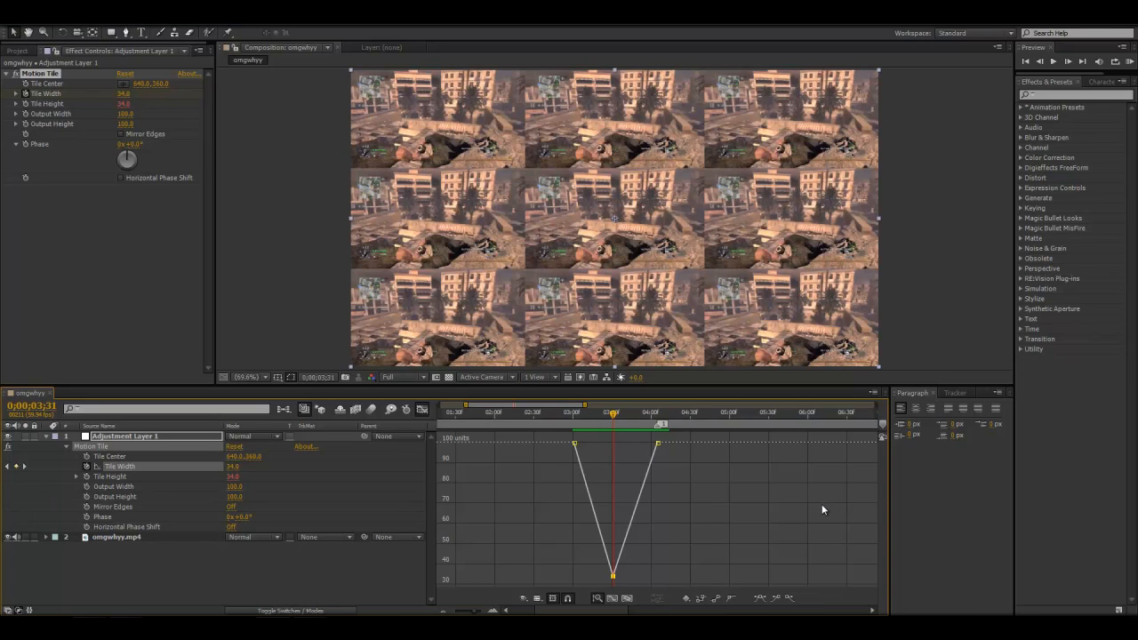
pyautogui.click(762, 599)
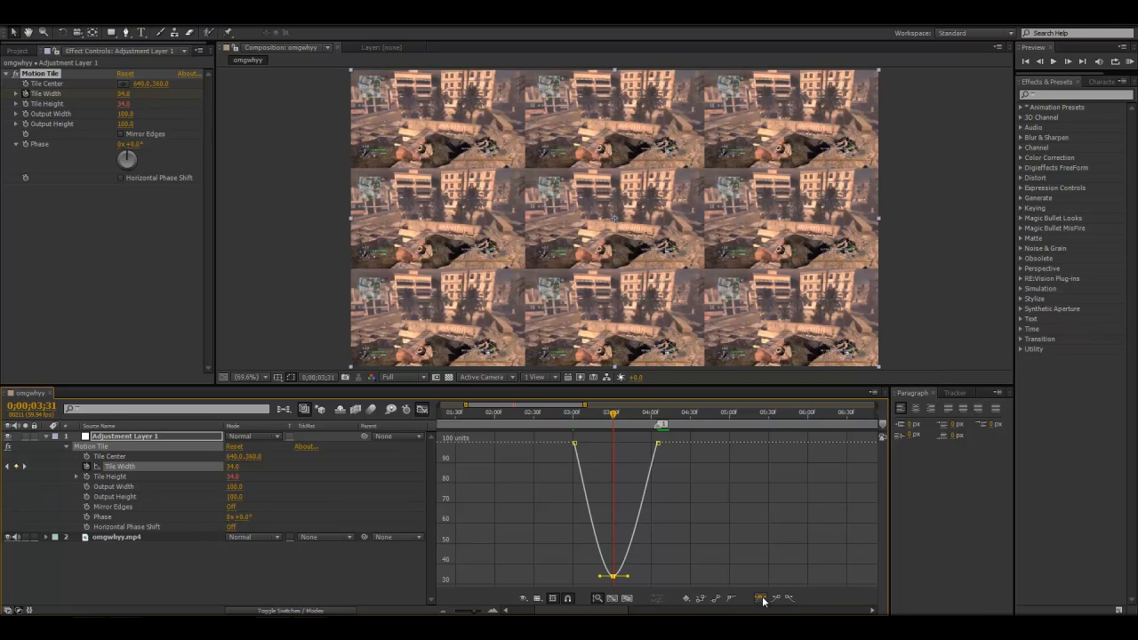
pyautogui.moveTo(627, 579); pyautogui.dragTo(705, 580)
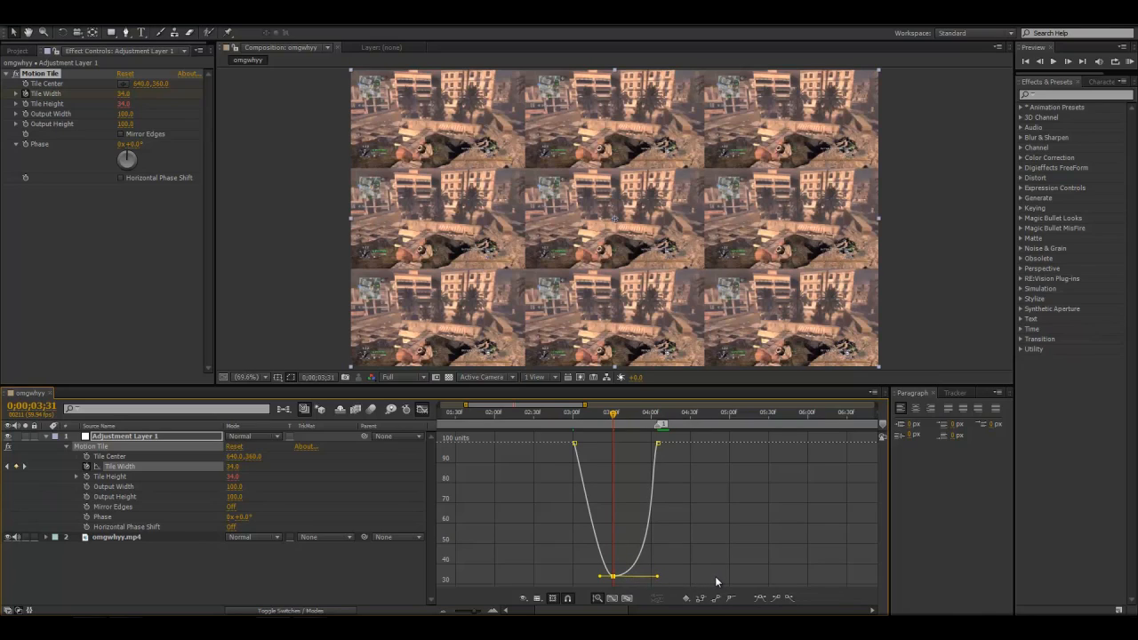
# Apply Easy Ease Out to the first Tile Width keyframe and pull its handle steeply down for a fast initial drop.
pyautogui.click(575, 443)
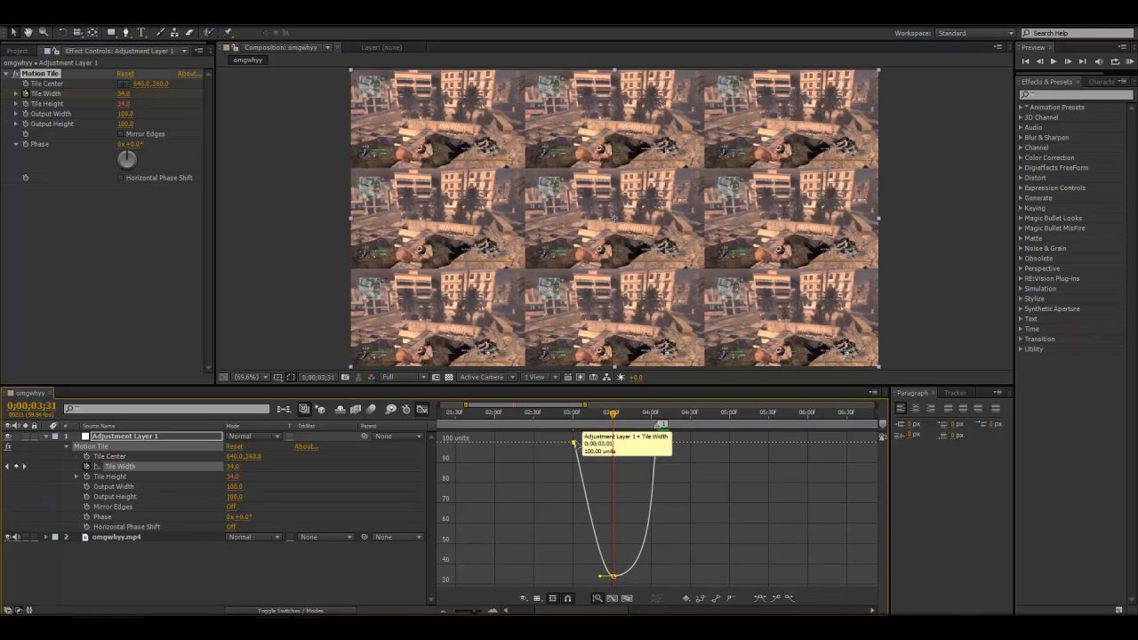
pyautogui.click(793, 599)
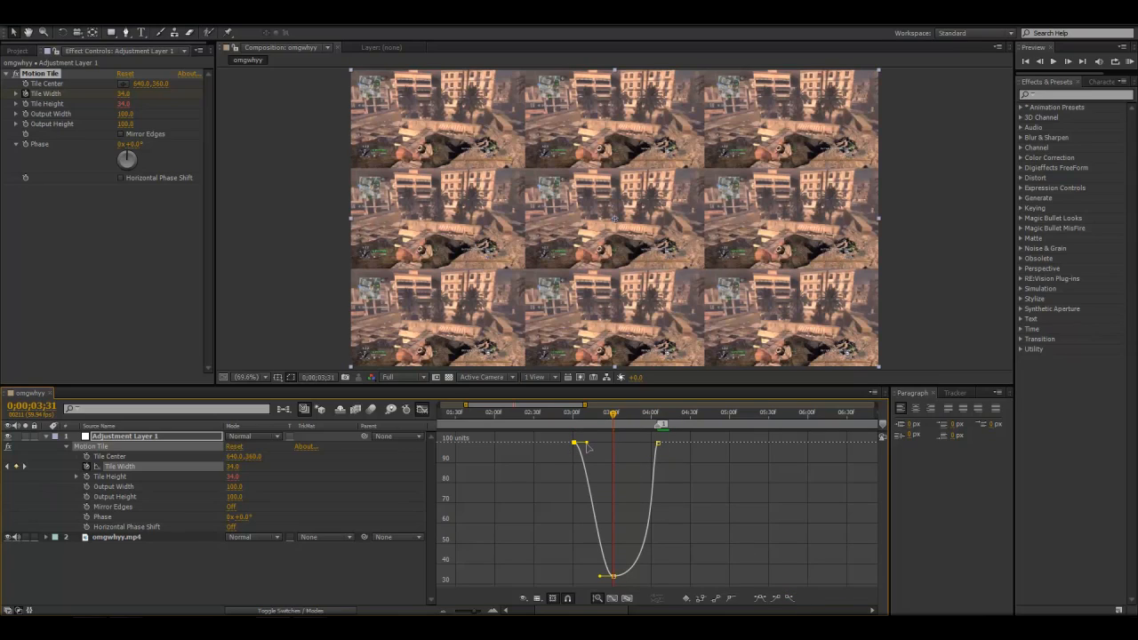
pyautogui.moveTo(586, 444); pyautogui.dragTo(566, 549)
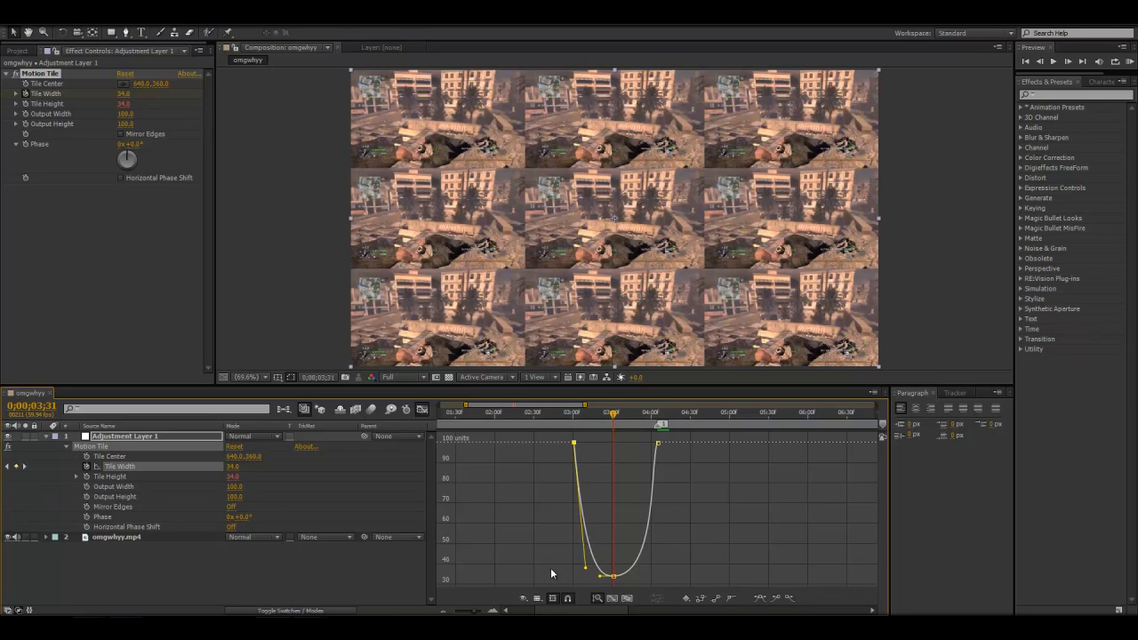
# Preview the reshaped Tile Width curve from the first keyframe.
pyautogui.click(573, 418)
pyautogui.moveTo(573, 418)
pyautogui.mouseDown()
pyautogui.moveTo(603, 424)
pyautogui.moveTo(578, 427)
pyautogui.moveTo(591, 431)
pyautogui.moveTo(659, 424)
pyautogui.moveTo(575, 436)
pyautogui.mouseUp()
pyautogui.press('space')
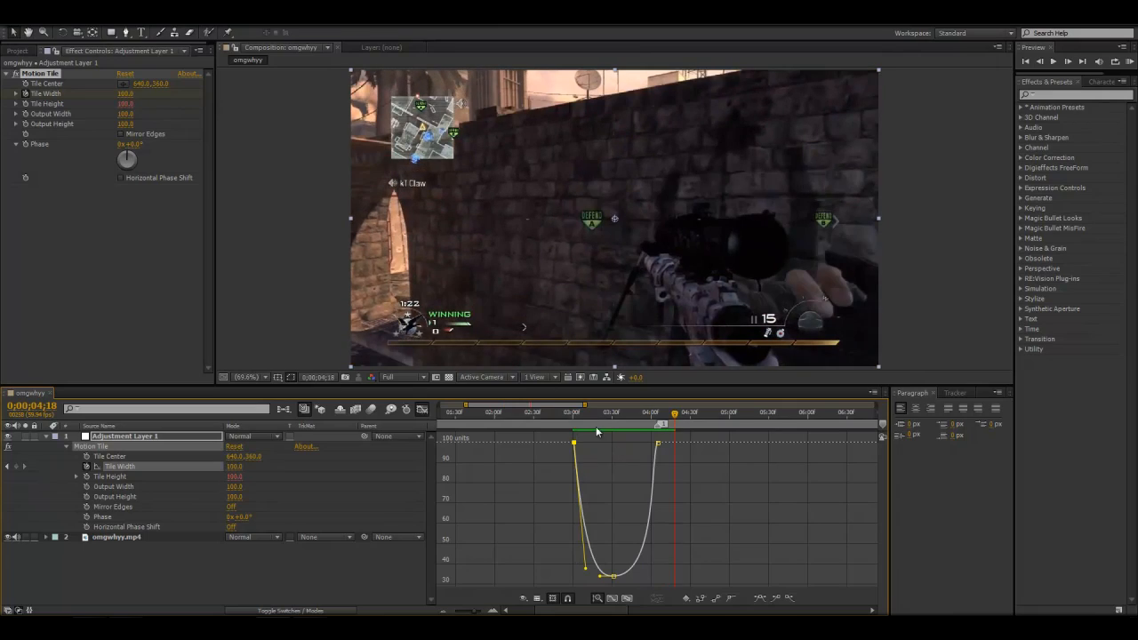
pyautogui.click(584, 425)
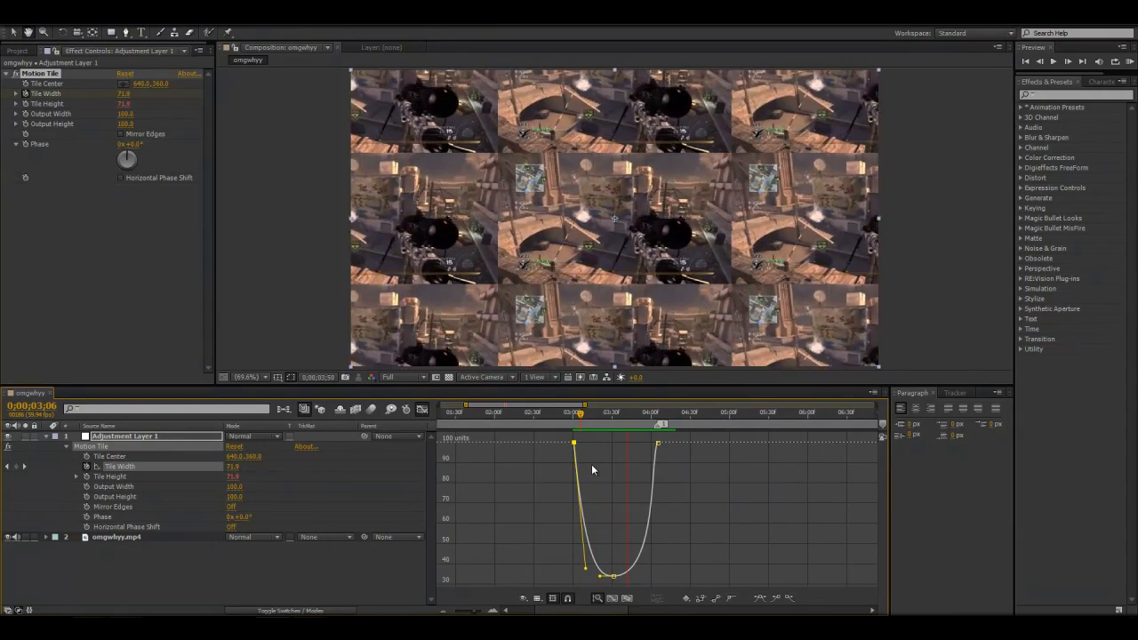
# Return to the first Tile Width keyframe at 0;00;03;01 and close the graph editor.
pyautogui.click(578, 414)
pyautogui.moveTo(578, 414); pyautogui.dragTo(574, 415)
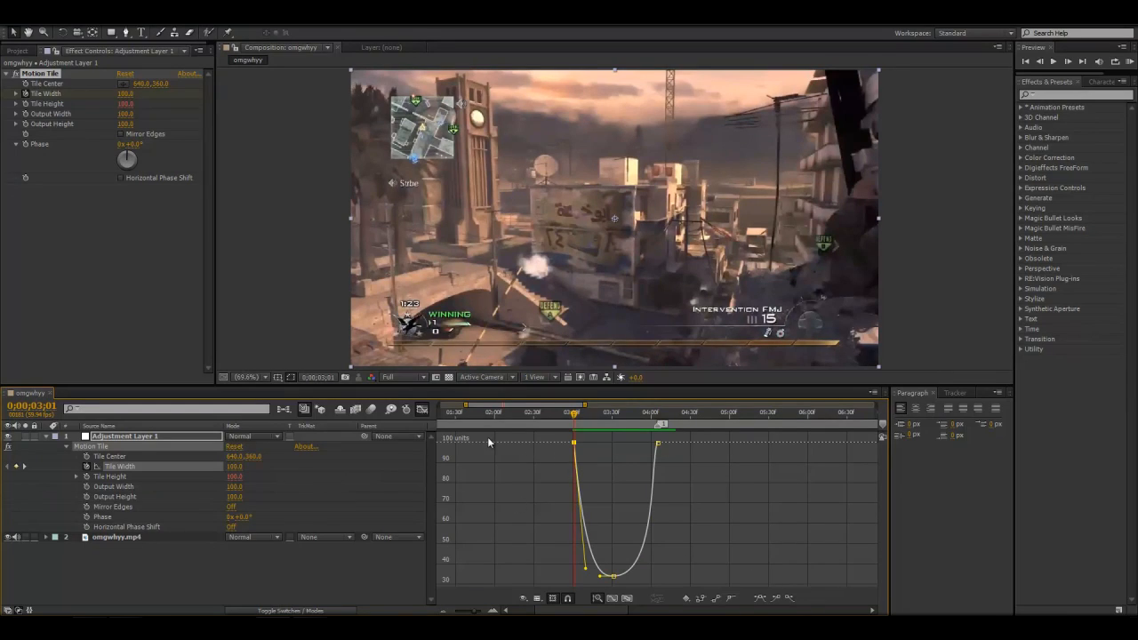
pyautogui.click(423, 411)
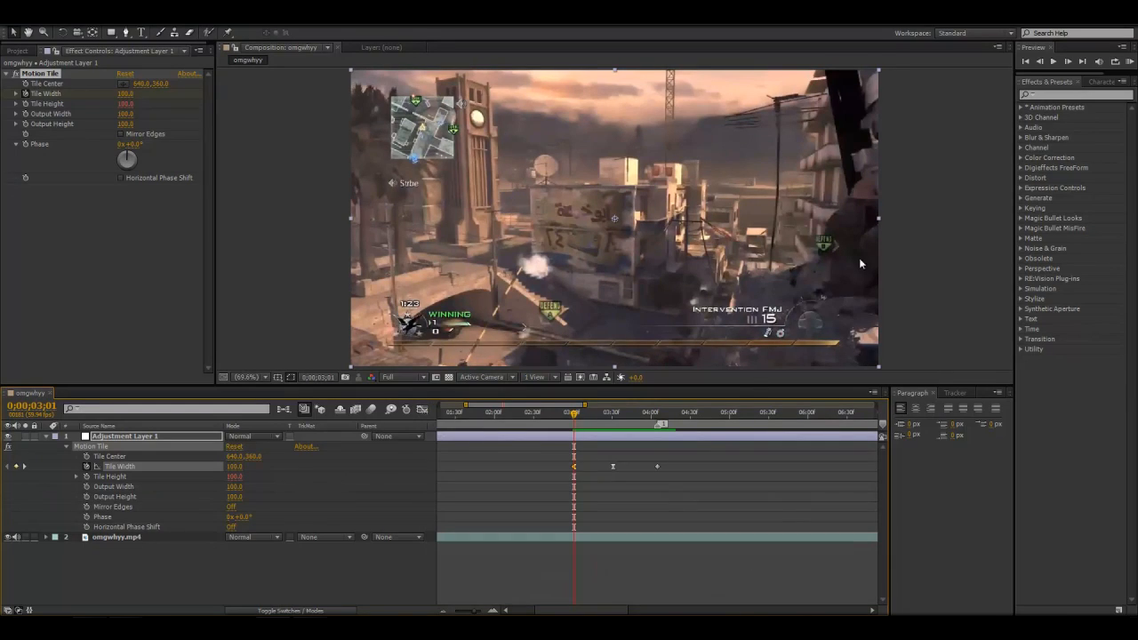
pyautogui.click(1057, 87)
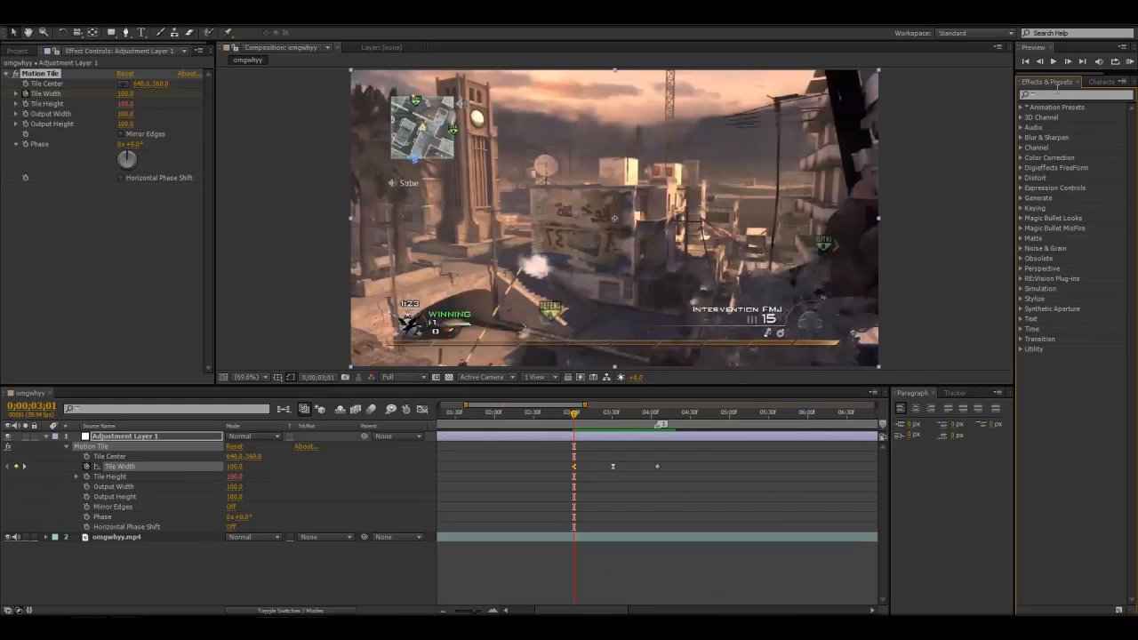
pyautogui.click(1057, 93)
pyautogui.write('ob')
pyautogui.press('BackSpace')
pyautogui.press('BackSpace')
pyautogui.write('po')
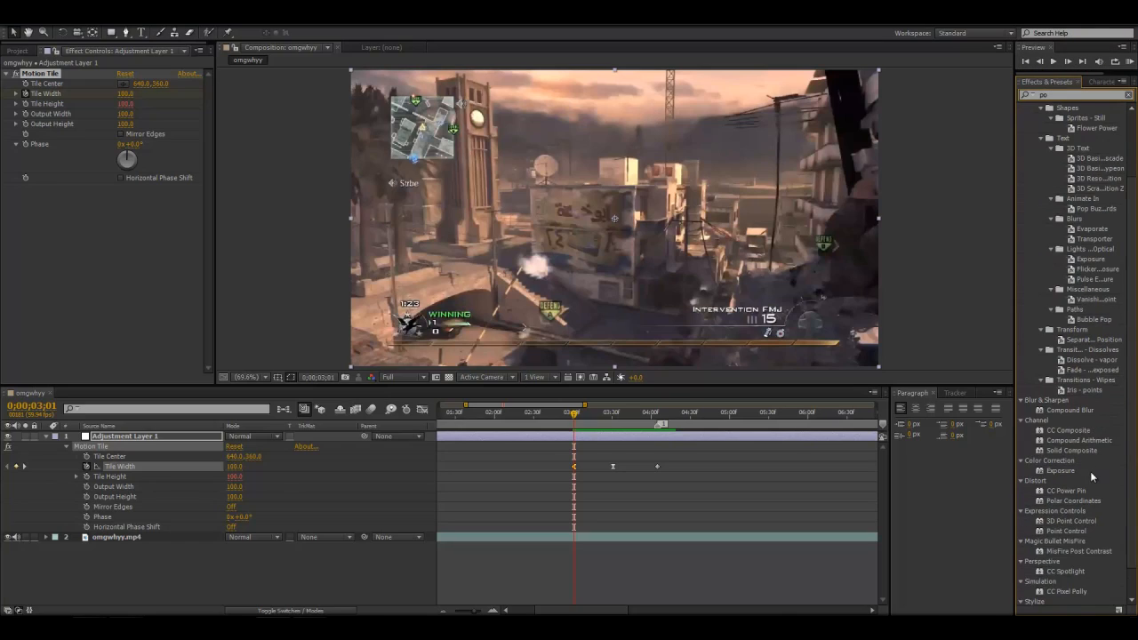
pyautogui.click(1094, 474)
# Apply the Optics Compensation effect, found by searching for "opt", to Adjustment Layer 1 and clear the effects search.
pyautogui.click(1063, 86)
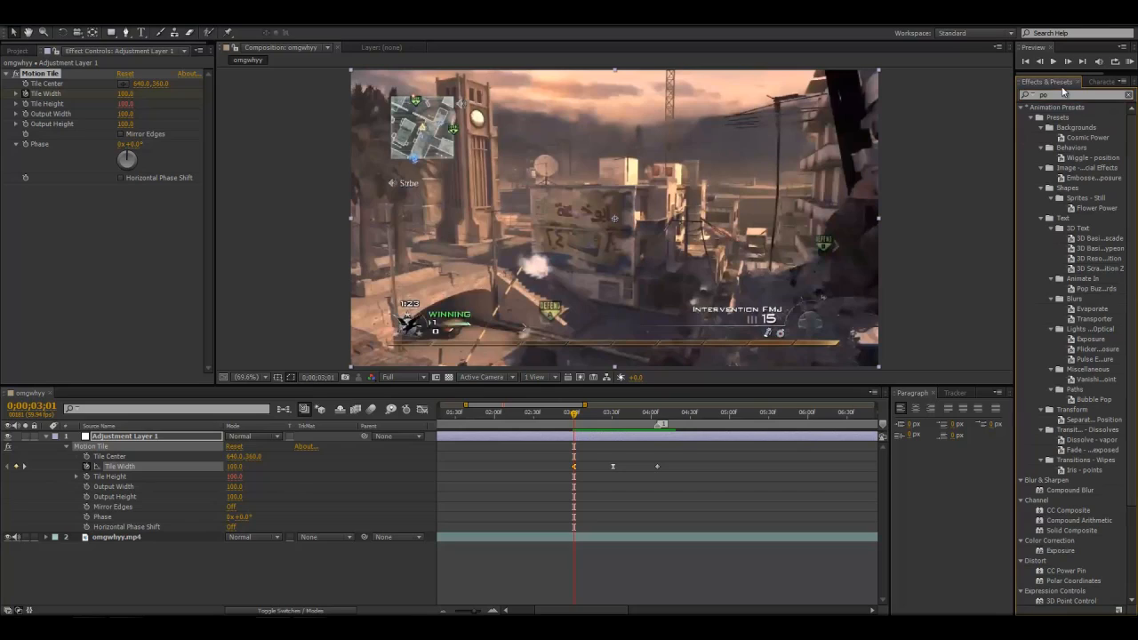
pyautogui.moveTo(1059, 95); pyautogui.dragTo(1006, 99)
pyautogui.write('op')
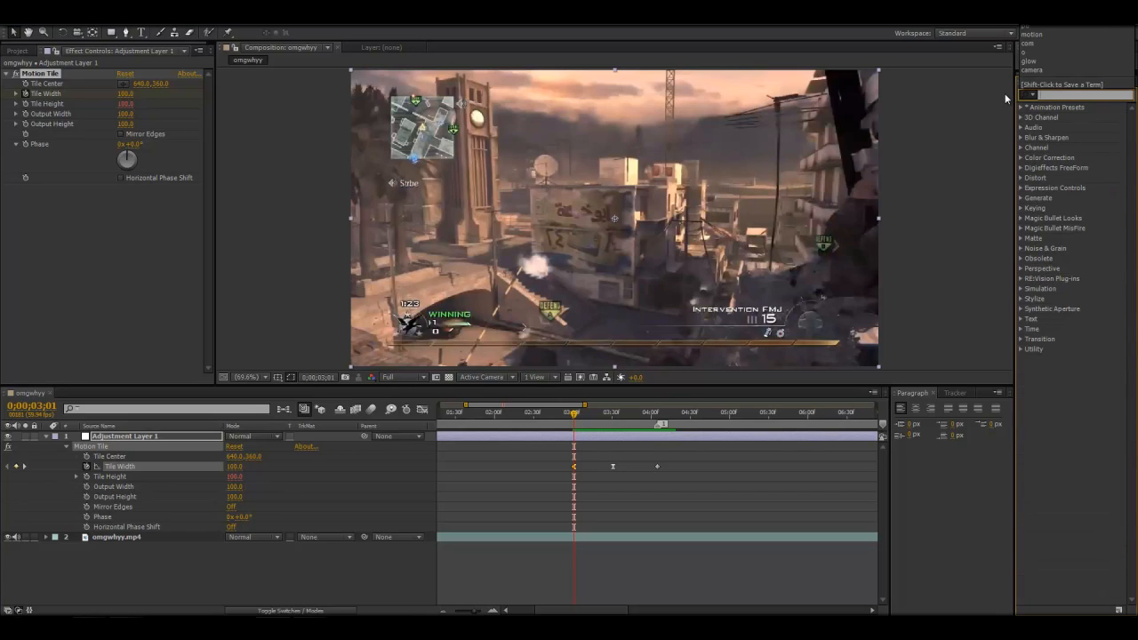
pyautogui.write('t')
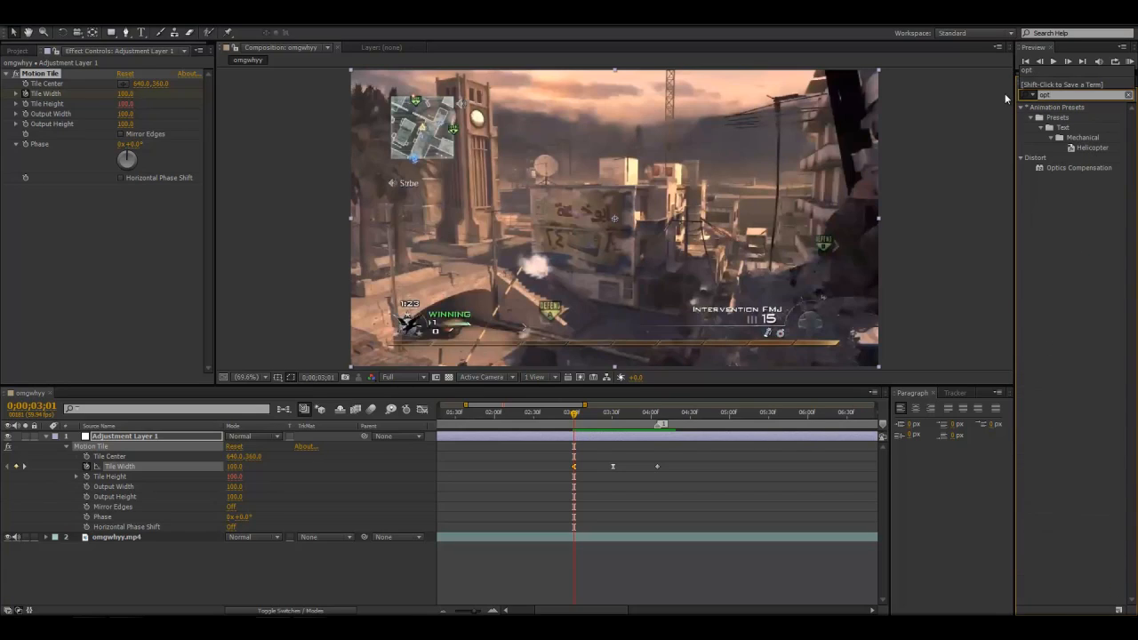
pyautogui.moveTo(1075, 167); pyautogui.dragTo(1045, 193)
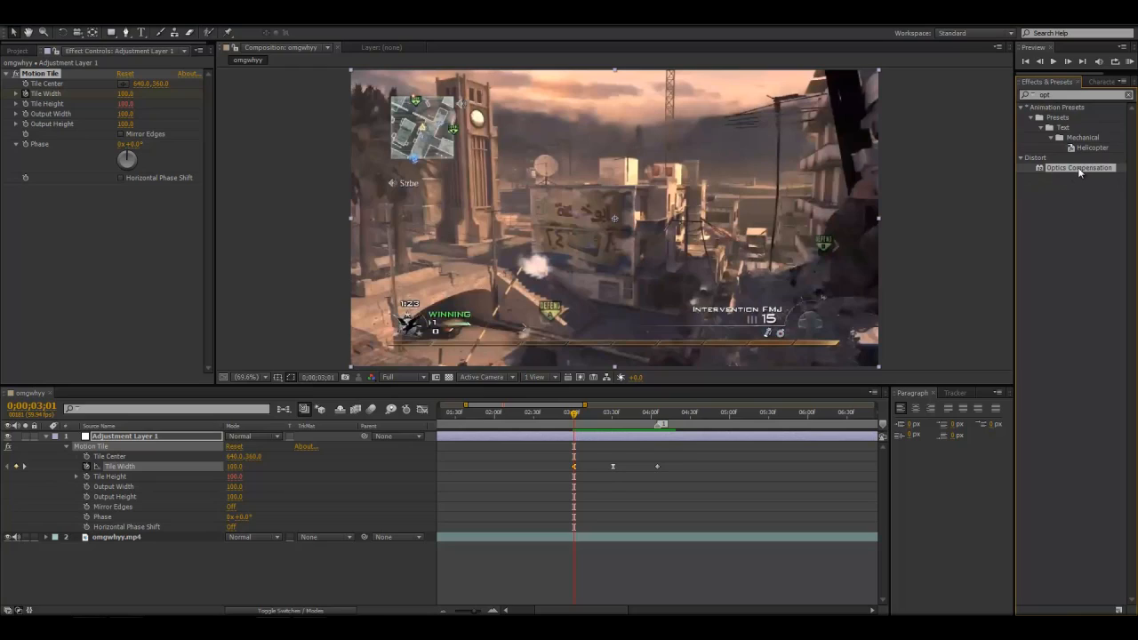
pyautogui.click(1077, 167)
pyautogui.moveTo(1064, 176); pyautogui.dragTo(178, 438)
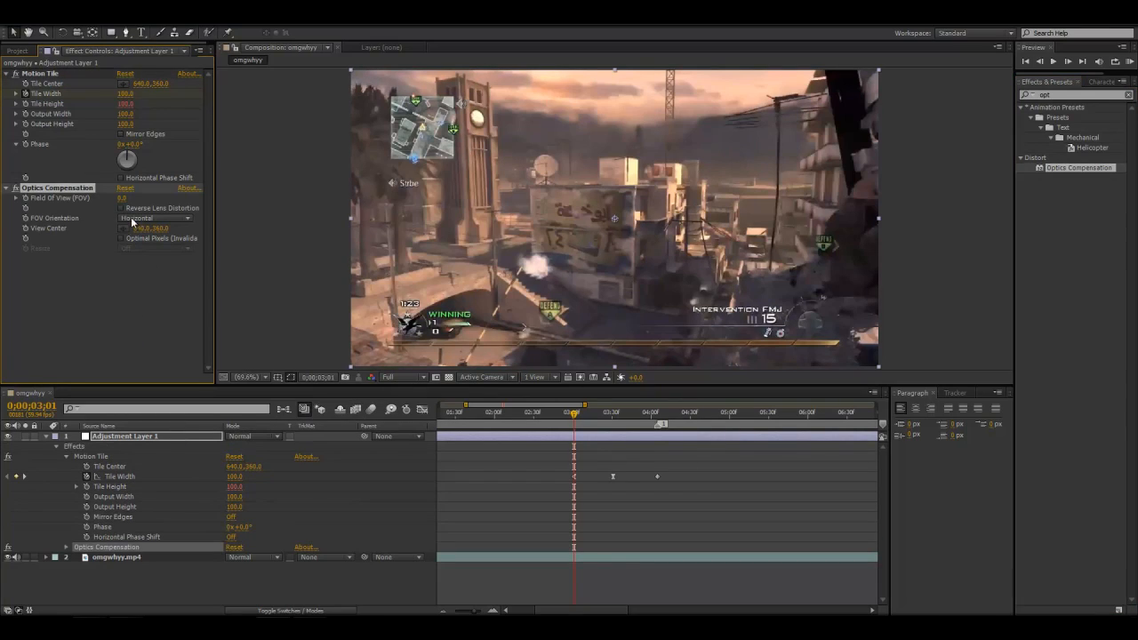
pyautogui.click(1129, 94)
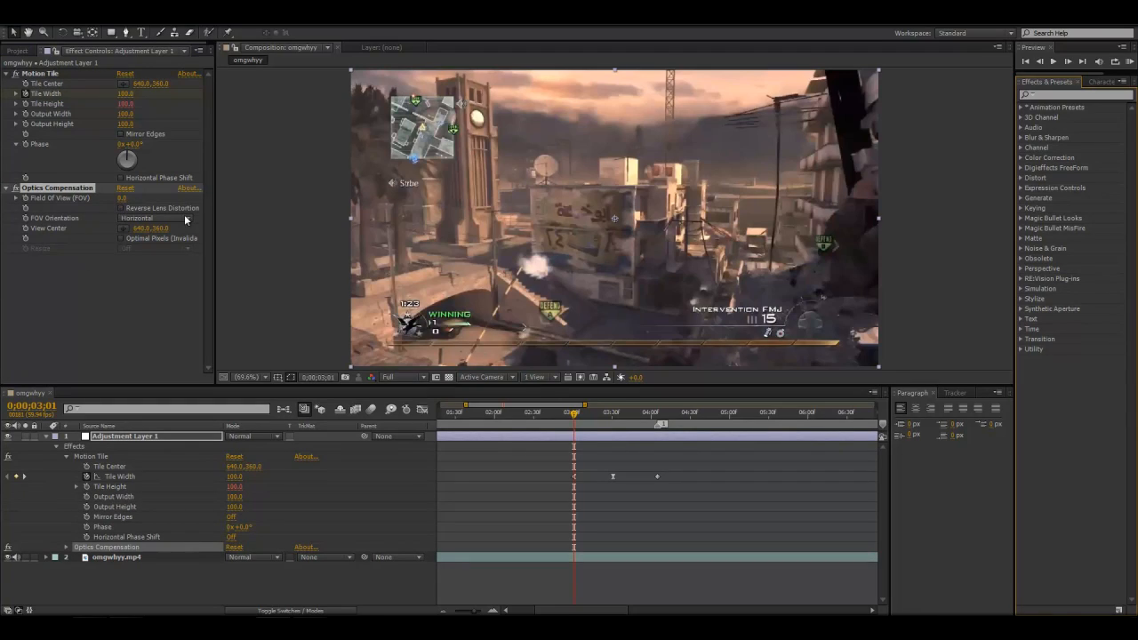
# Enable Reverse Lens Distortion on Optics Compensation, comparing the Field Of View distortion with it off and on.
pyautogui.click(120, 208)
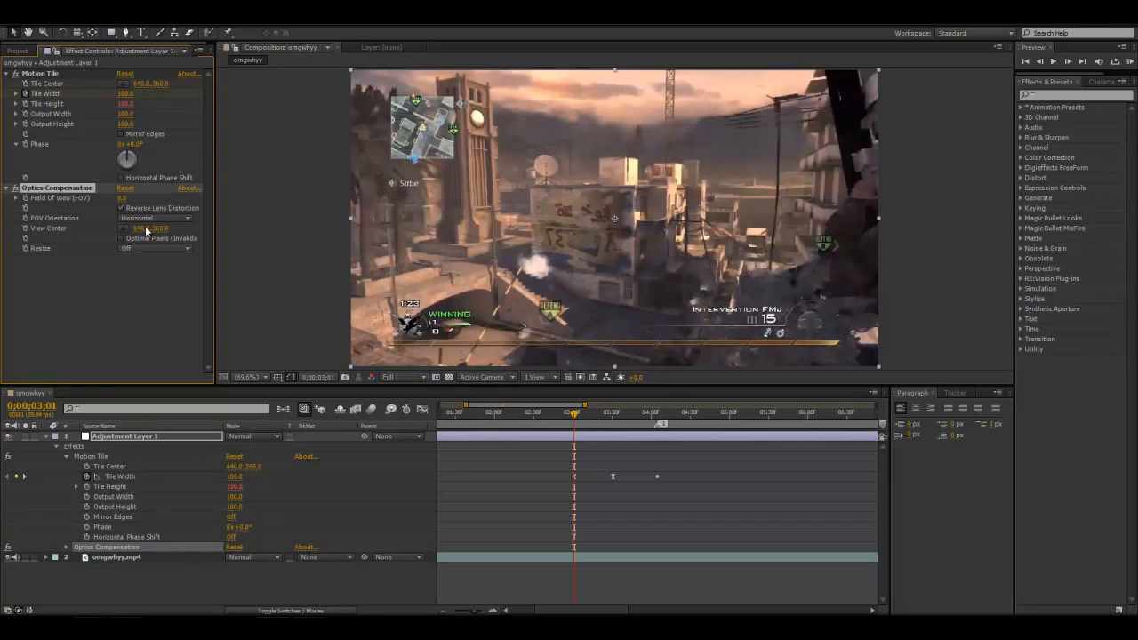
pyautogui.click(122, 208)
pyautogui.moveTo(111, 199); pyautogui.dragTo(1, 243)
pyautogui.click(122, 208)
pyautogui.moveTo(122, 198); pyautogui.dragTo(123, 285)
# Keyframe Optics Compensation's Field Of View at 0 at both 0;00;03;01 and marker 1, 0;00;04;05.
pyautogui.click(66, 548)
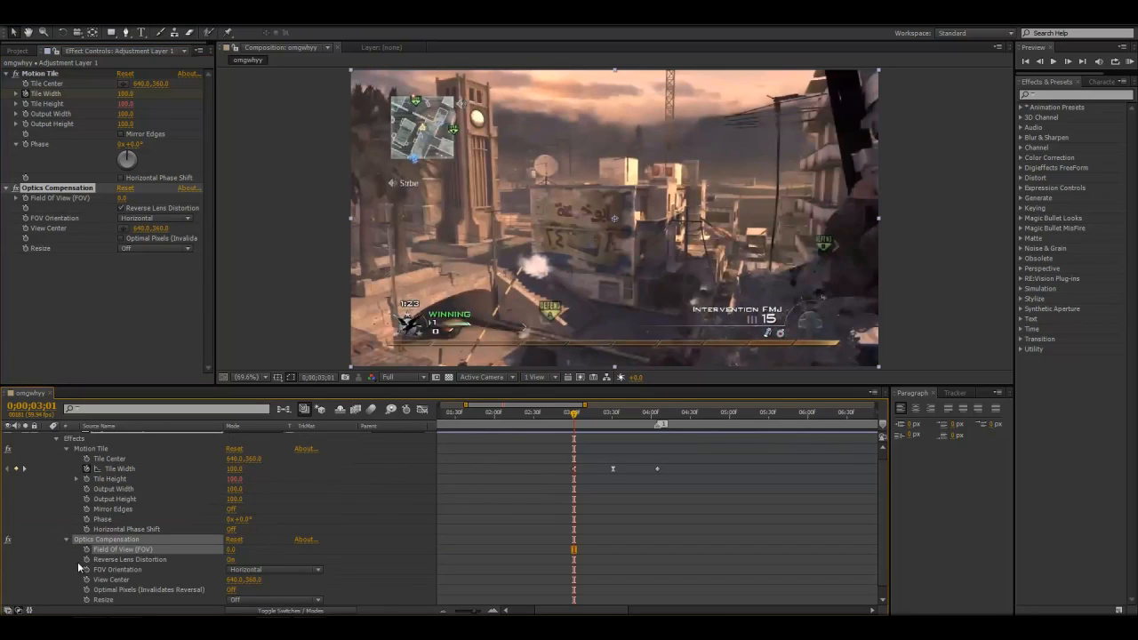
pyautogui.click(87, 550)
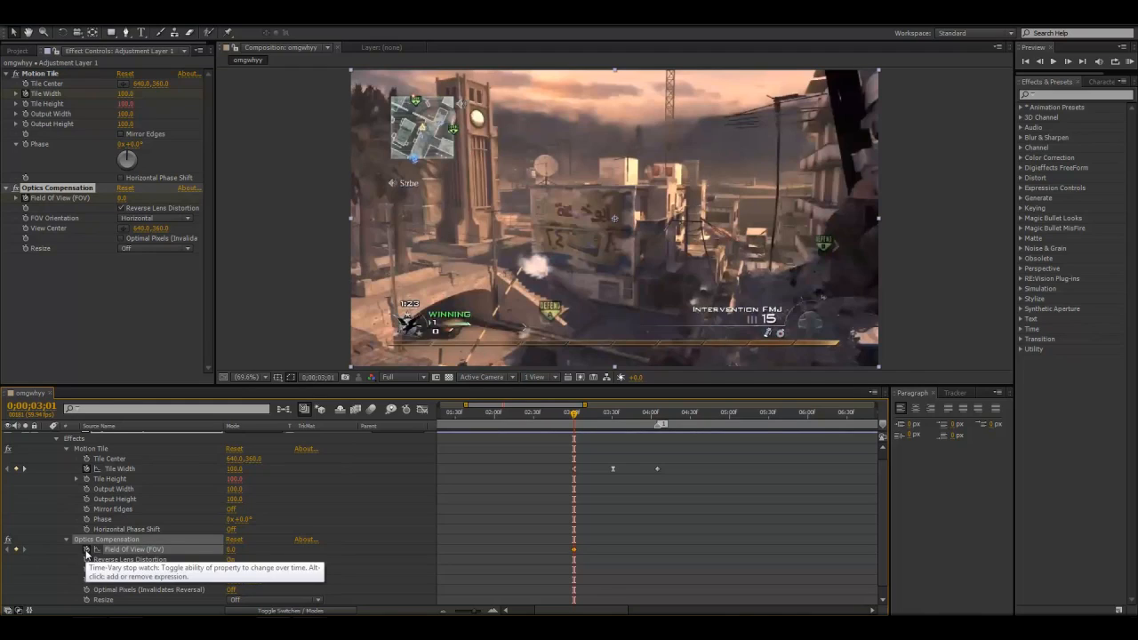
pyautogui.click(659, 420)
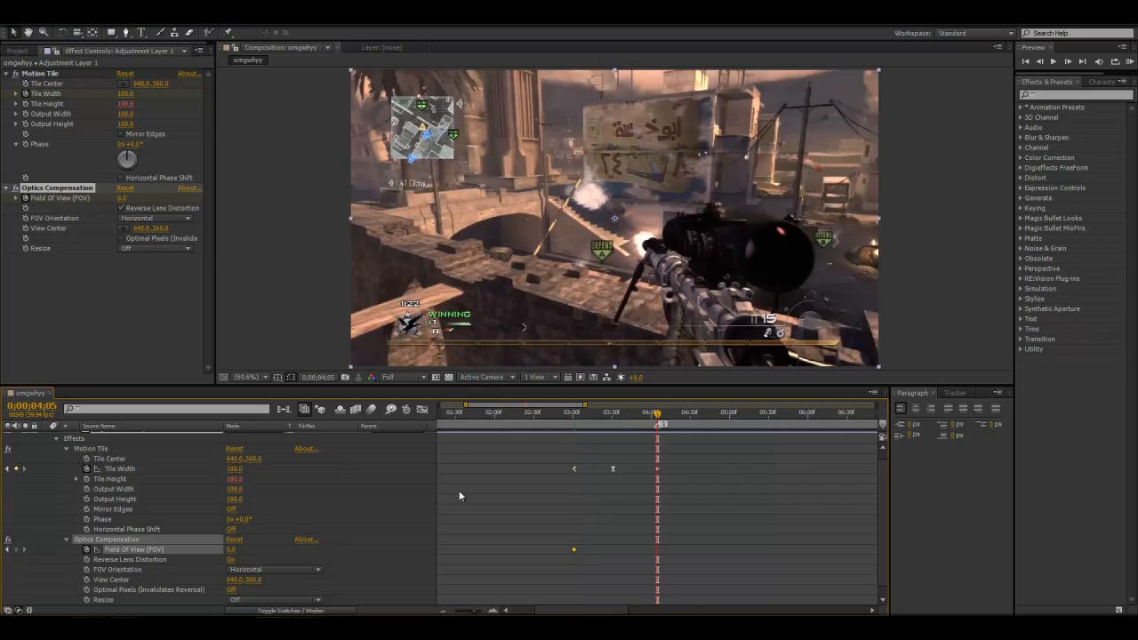
pyautogui.click(16, 550)
# Add a Field Of View keyframe of 90 at 0;00;03;31, in line with the middle Tile Width keyframe.
pyautogui.click(614, 422)
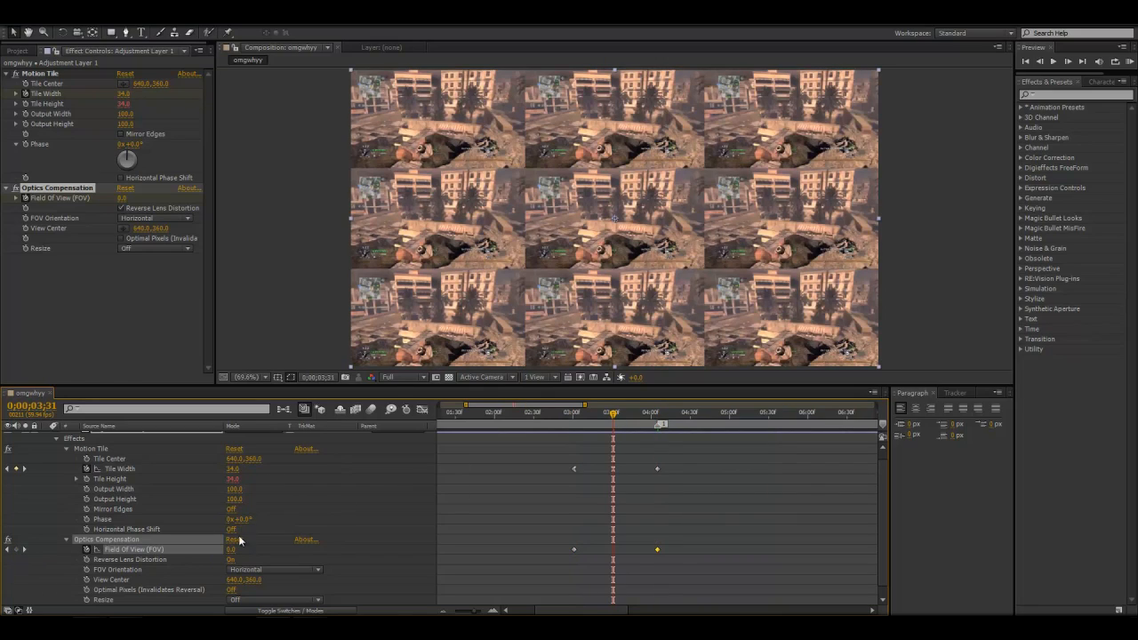
pyautogui.moveTo(230, 550); pyautogui.dragTo(757, 536)
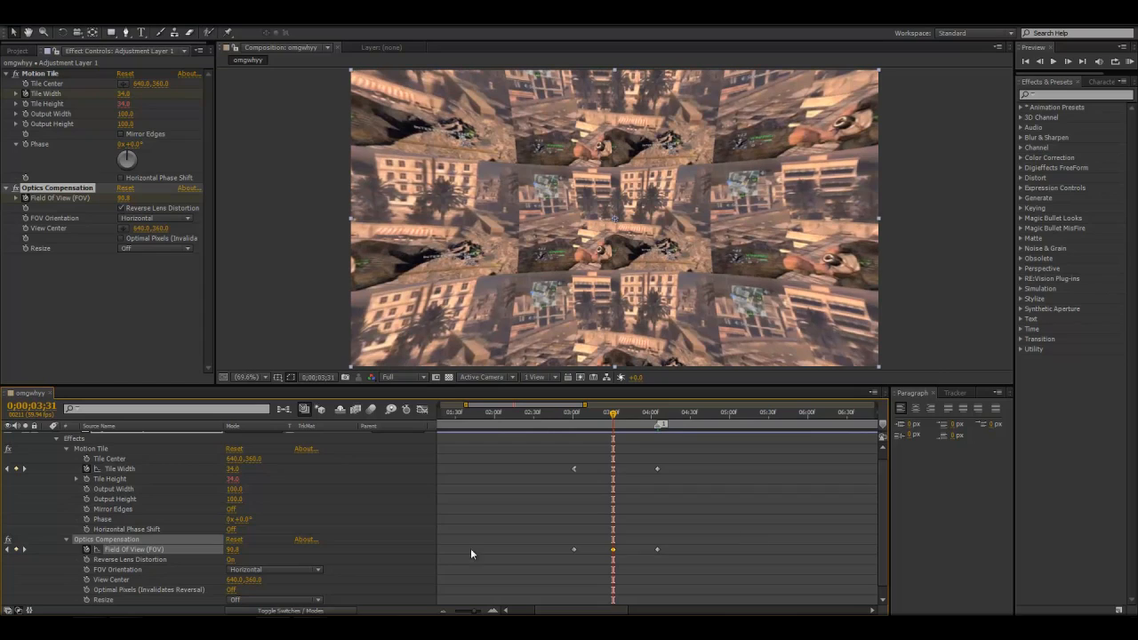
pyautogui.click(232, 549)
pyautogui.press('Return')
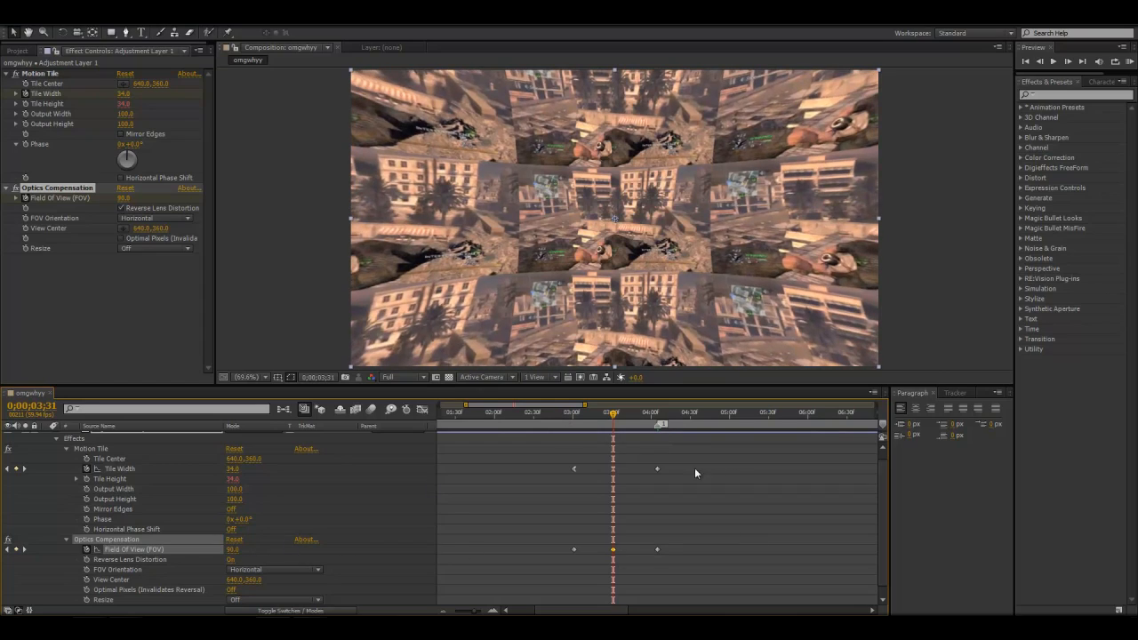
# Move the last Field Of View keyframe from 0;00;04;05 to slightly after marker 1.
pyautogui.click(658, 422)
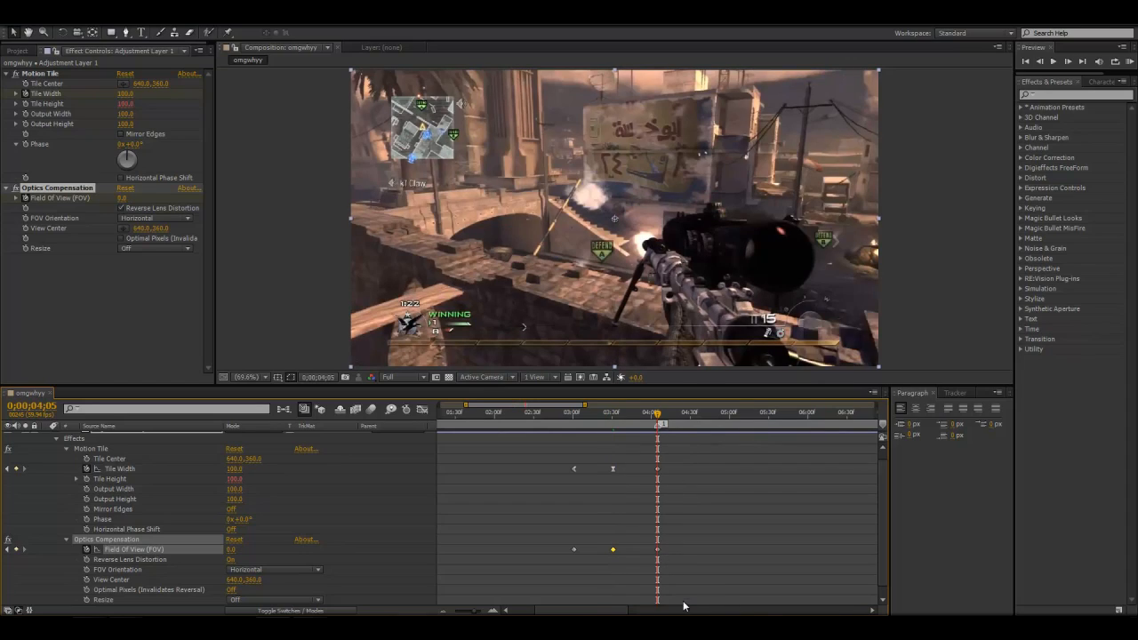
pyautogui.click(658, 550)
pyautogui.moveTo(659, 551); pyautogui.dragTo(680, 550)
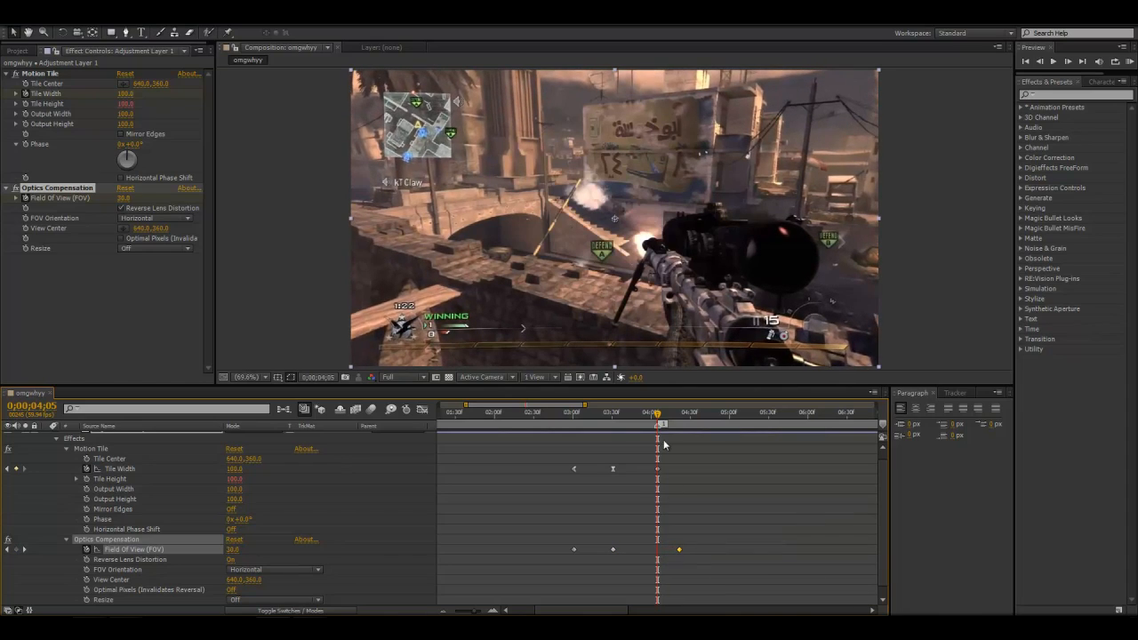
# Preview the zoom effect from 0;00;03;01 and return the current time to that frame.
pyautogui.moveTo(658, 416); pyautogui.dragTo(576, 440)
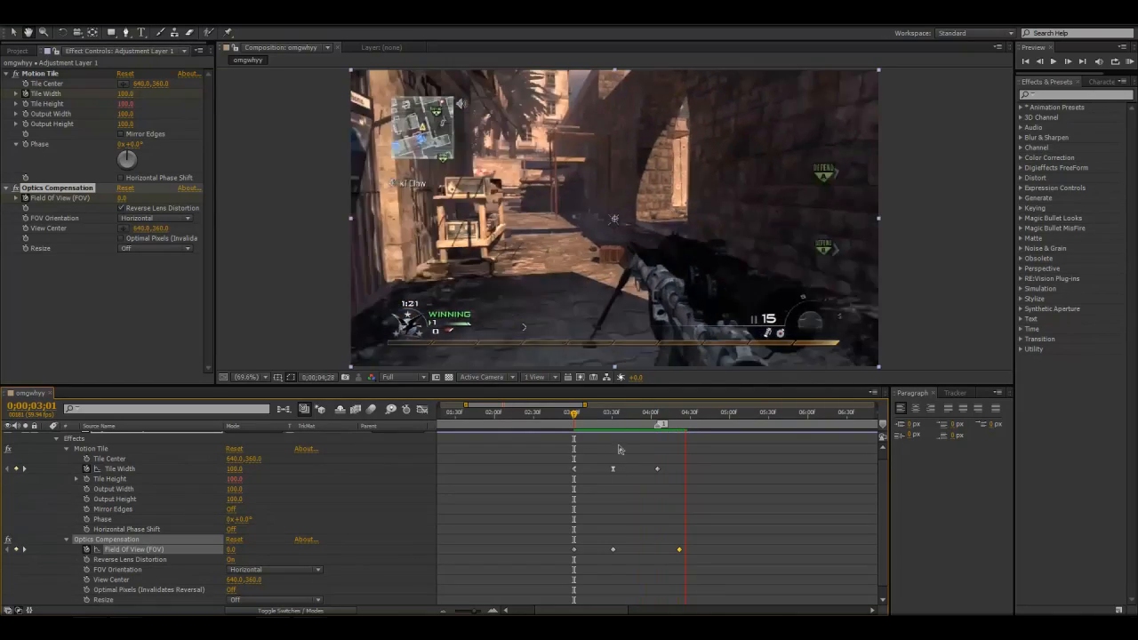
pyautogui.click(580, 422)
pyautogui.moveTo(579, 422)
pyautogui.mouseDown()
pyautogui.moveTo(676, 425)
pyautogui.moveTo(576, 432)
pyautogui.mouseUp()
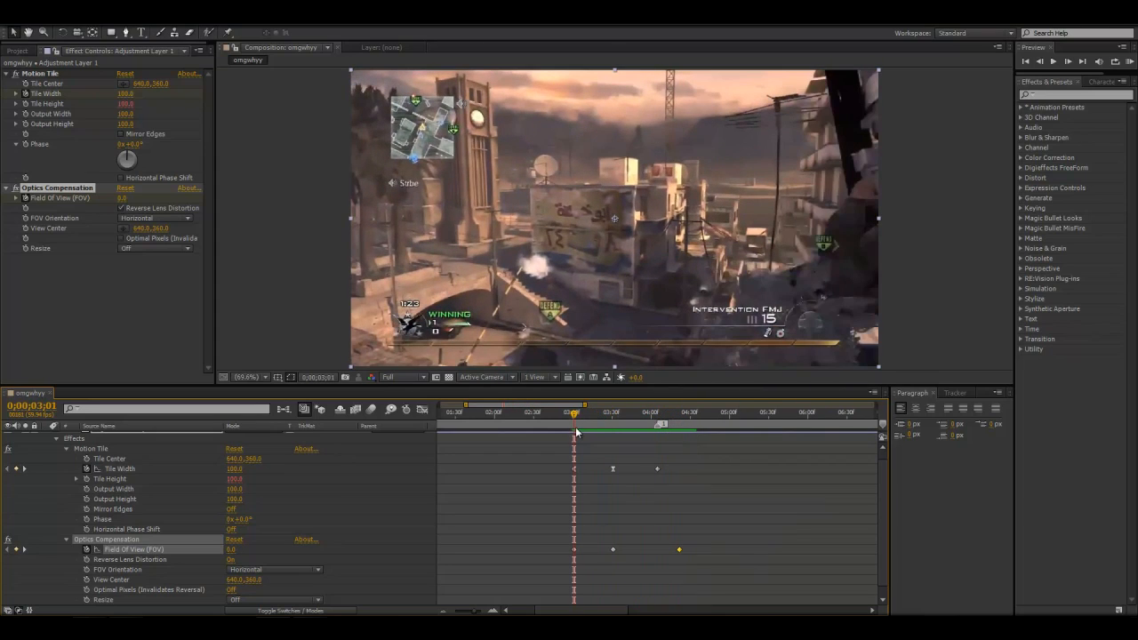
# Collapse both effects and all properties of Adjustment Layer 1 and create a second adjustment layer above it.
pyautogui.click(67, 539)
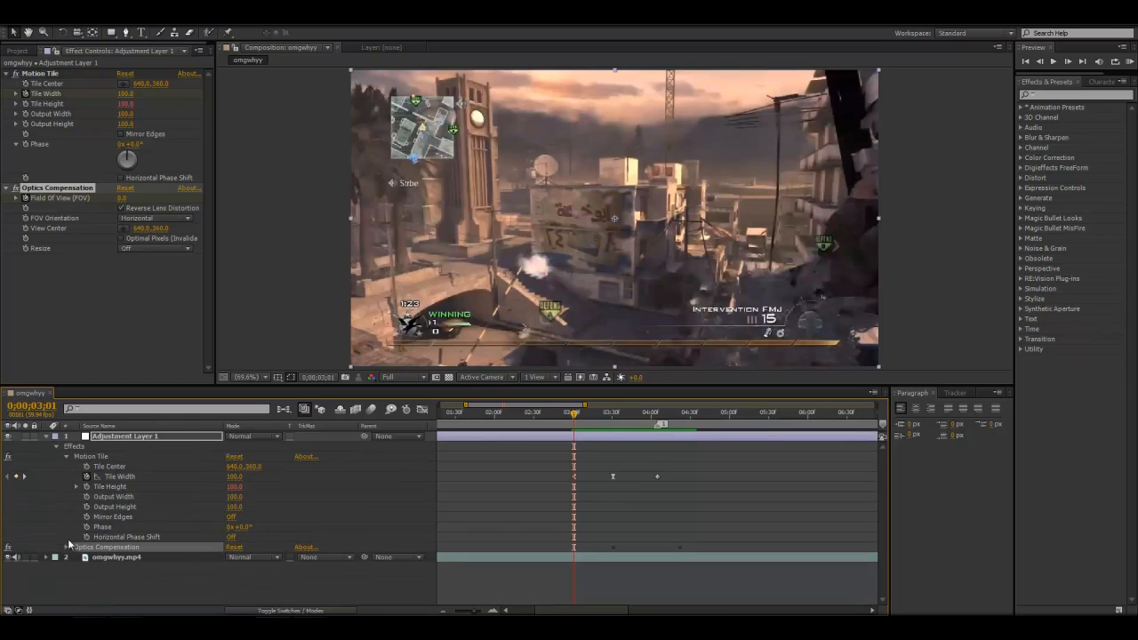
pyautogui.click(64, 456)
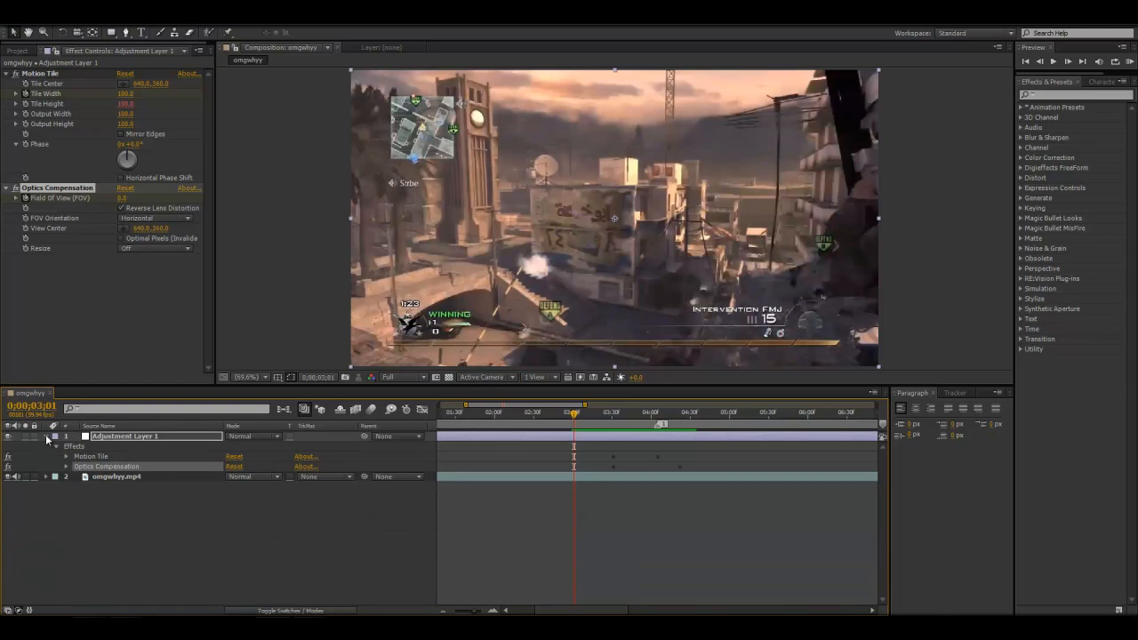
pyautogui.click(45, 436)
pyautogui.click(107, 513)
pyautogui.click(18, 51)
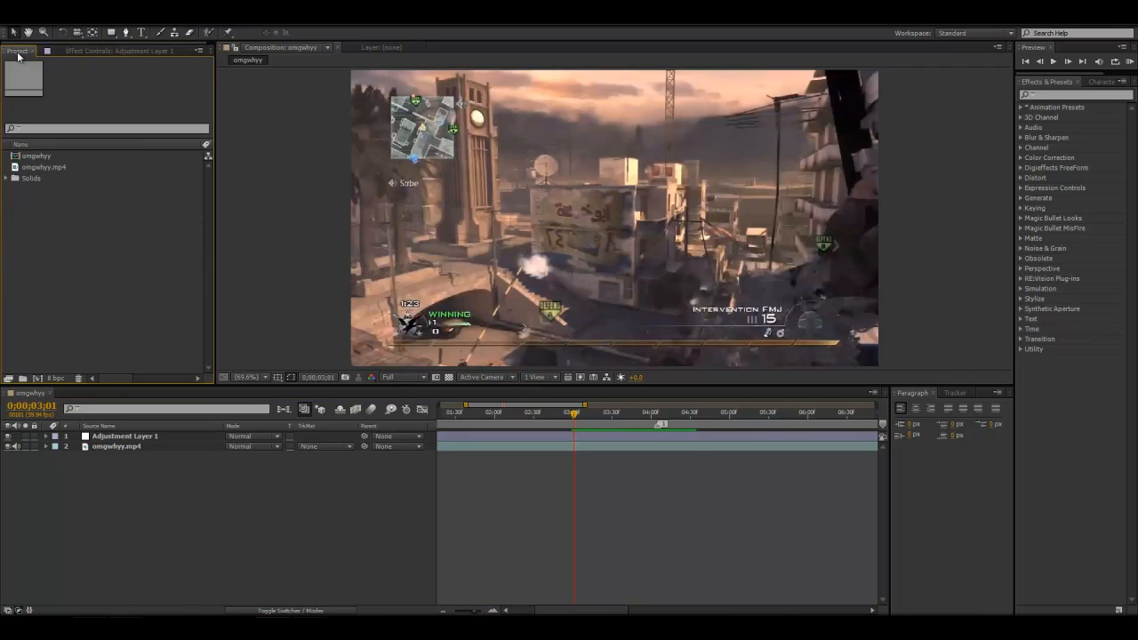
pyautogui.rightClick(119, 484)
pyautogui.moveTo(168, 491)
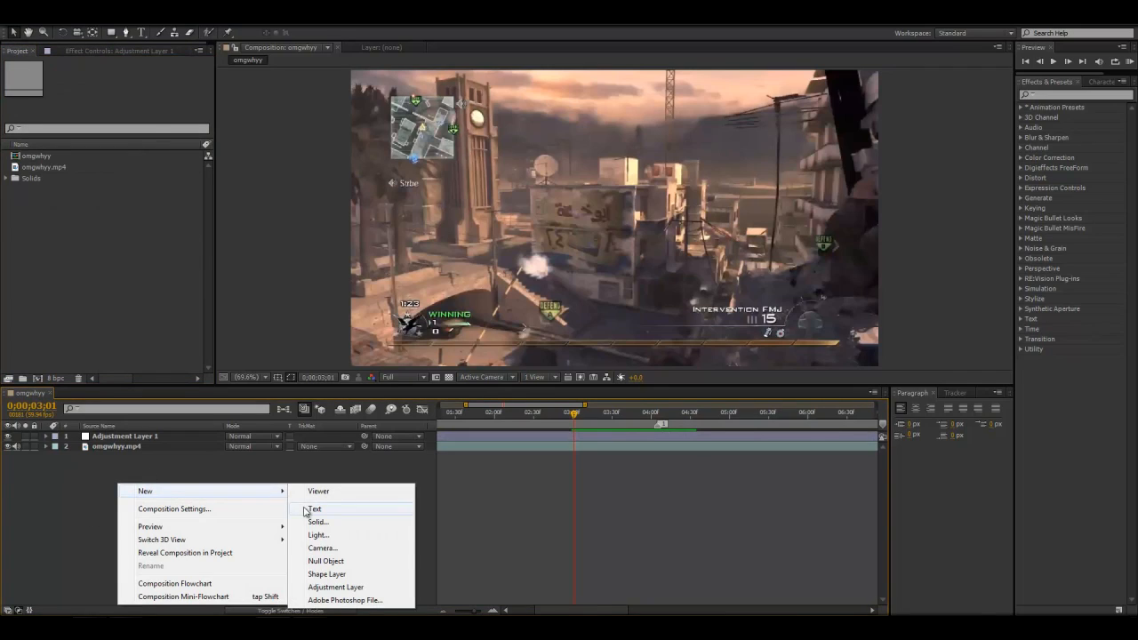
pyautogui.click(333, 587)
# Apply Magic Bullet Looks to Adjustment Layer 2 and open its look editor.
pyautogui.click(125, 26)
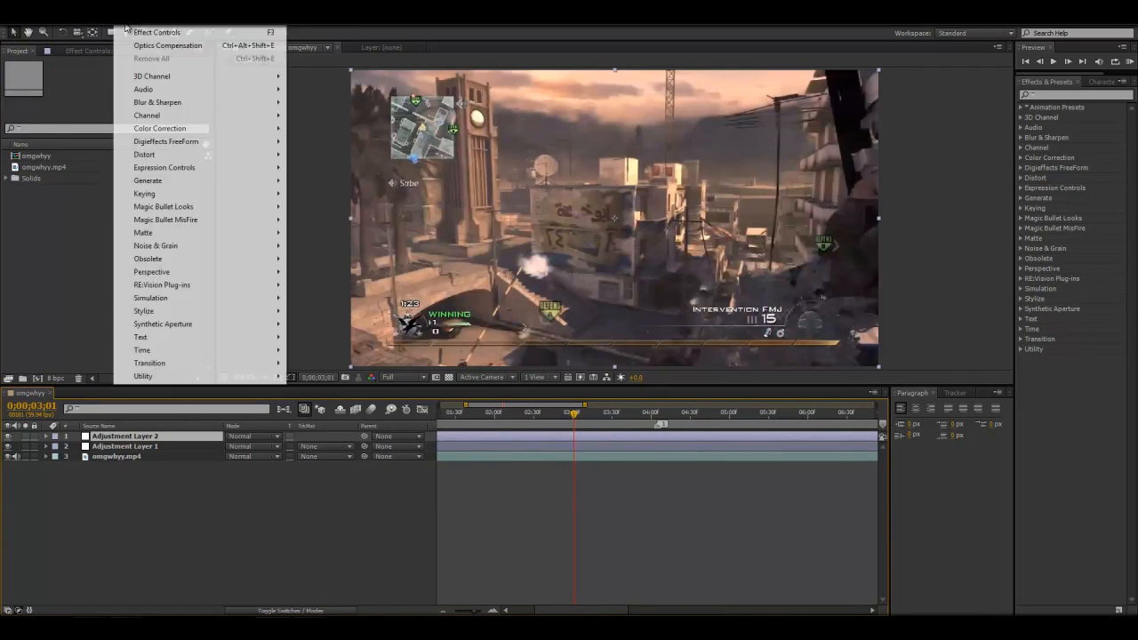
pyautogui.moveTo(258, 209)
pyautogui.click(307, 211)
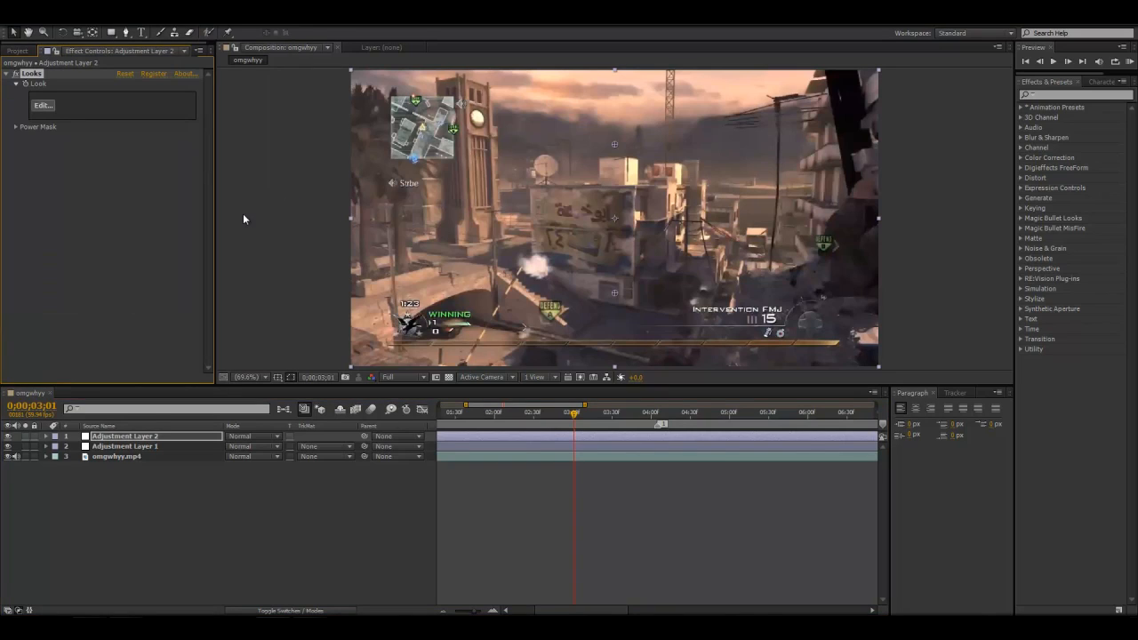
pyautogui.click(43, 105)
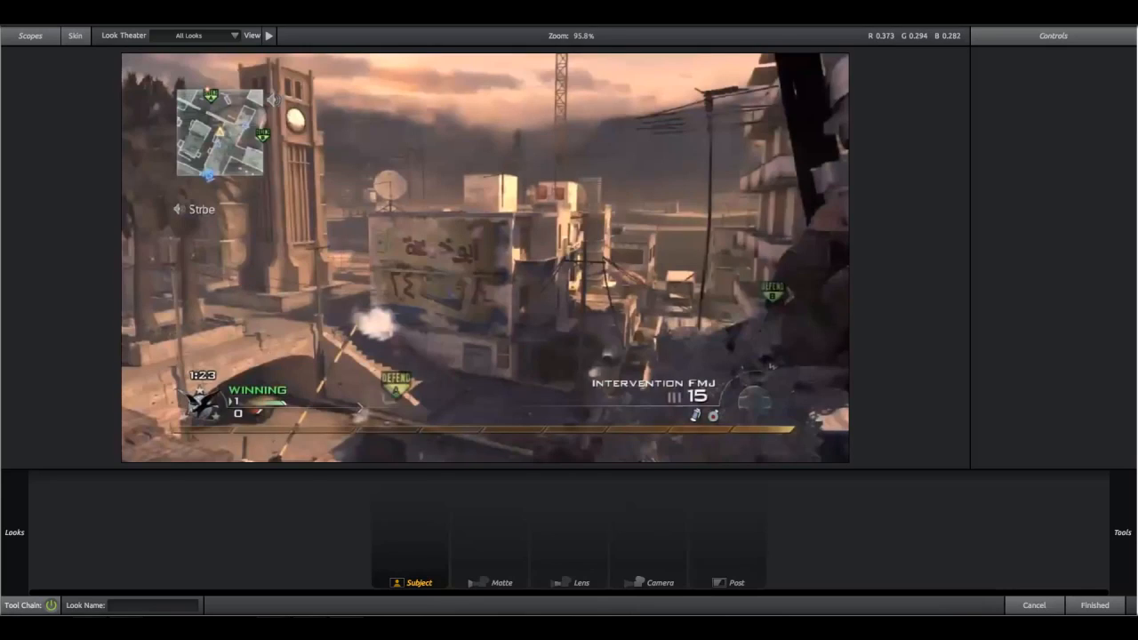
# Compare presets in the Zebo looks collection, choose the LEDs look and apply it to the adjustment layer.
pyautogui.moveTo(11, 249)
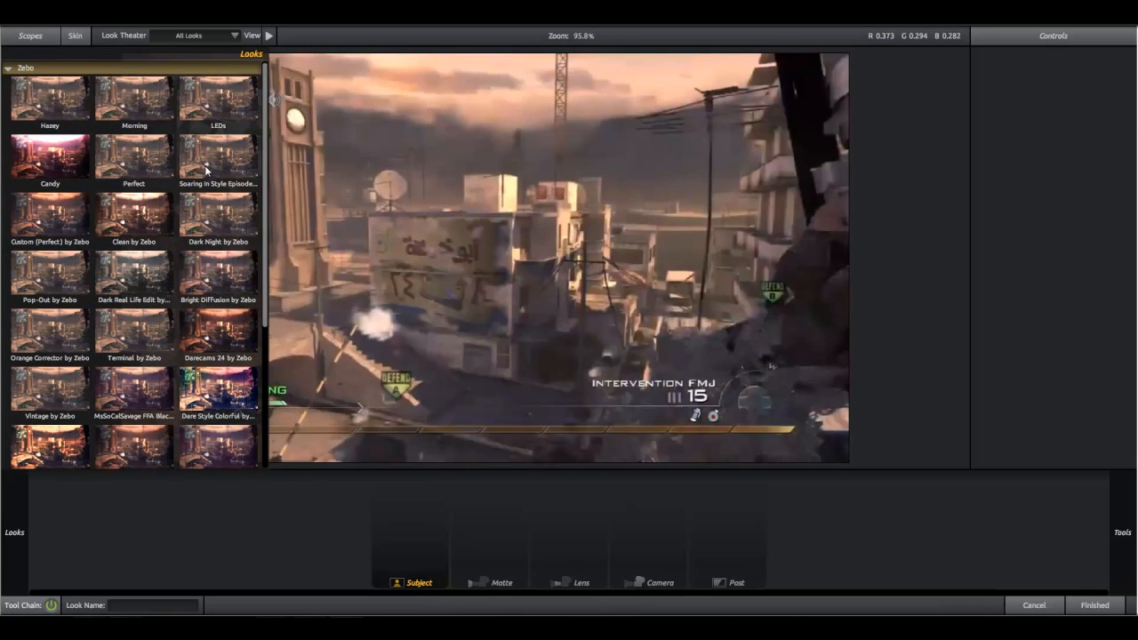
pyautogui.click(208, 111)
pyautogui.click(155, 107)
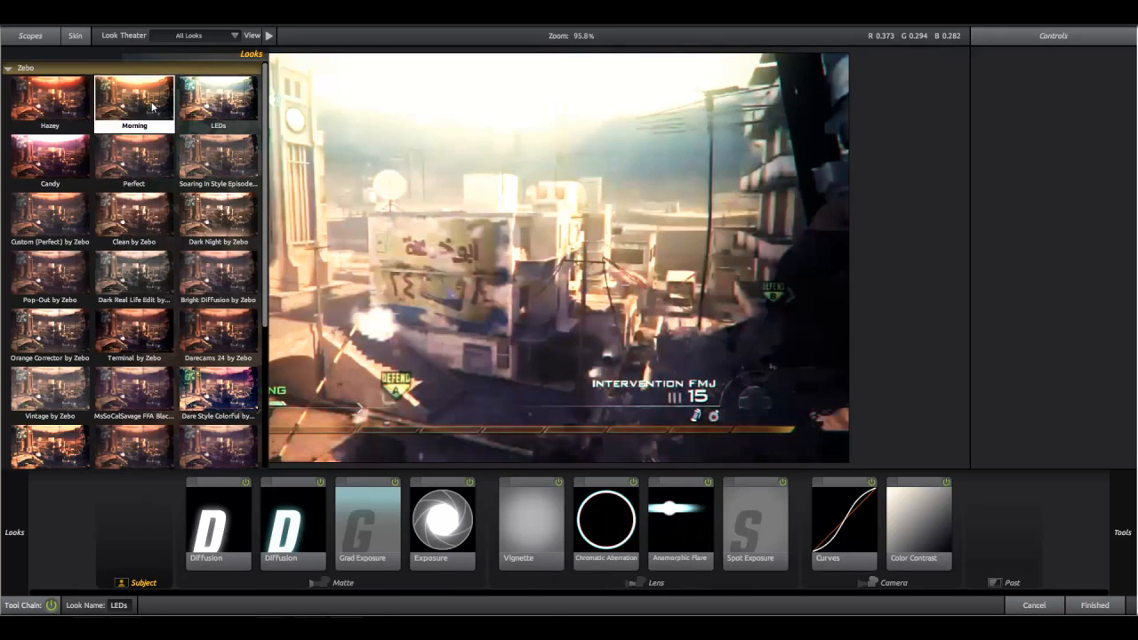
pyautogui.click(157, 177)
pyautogui.click(207, 114)
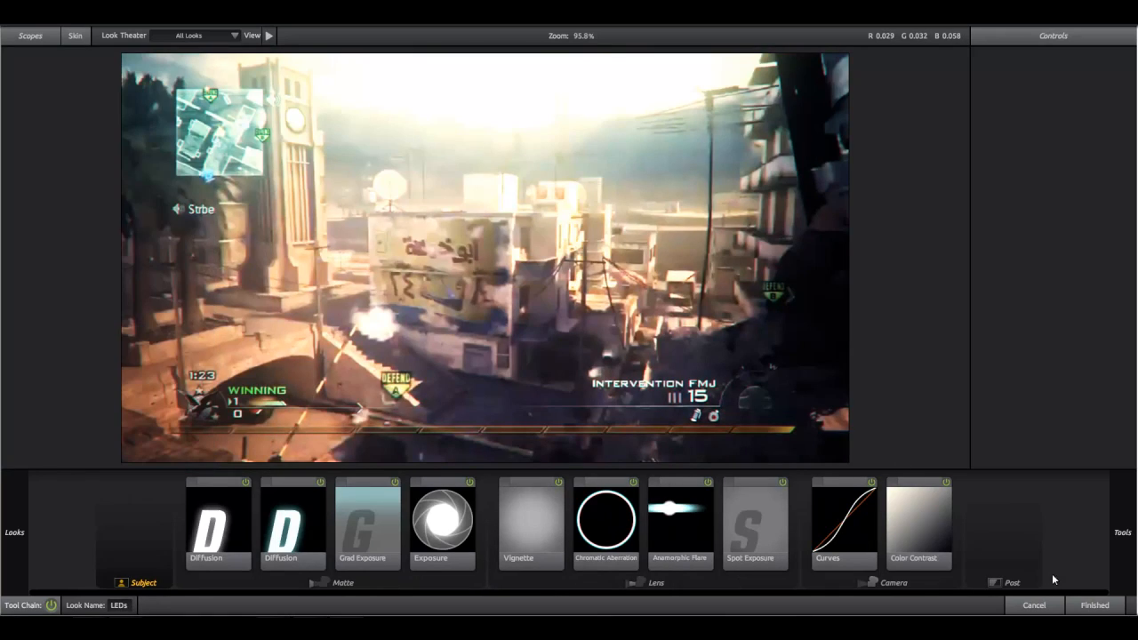
pyautogui.click(1091, 604)
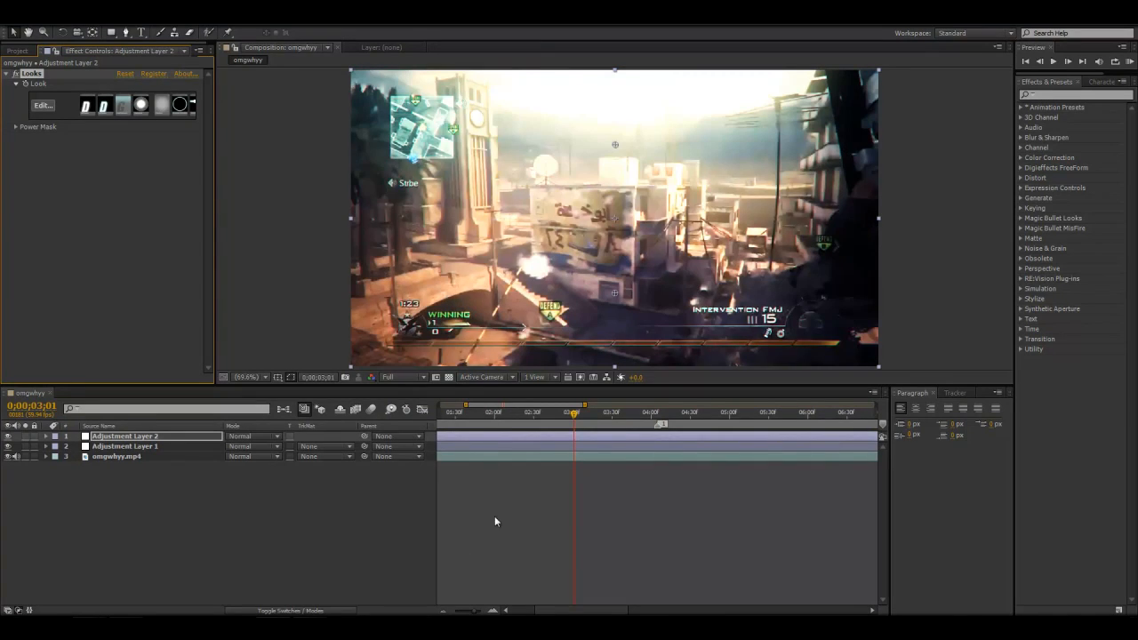
# Find the RSMB motion blur effect, add it to Adjustment Layer 2 and clear the effects search.
pyautogui.click(1059, 94)
pyautogui.write('rsmb')
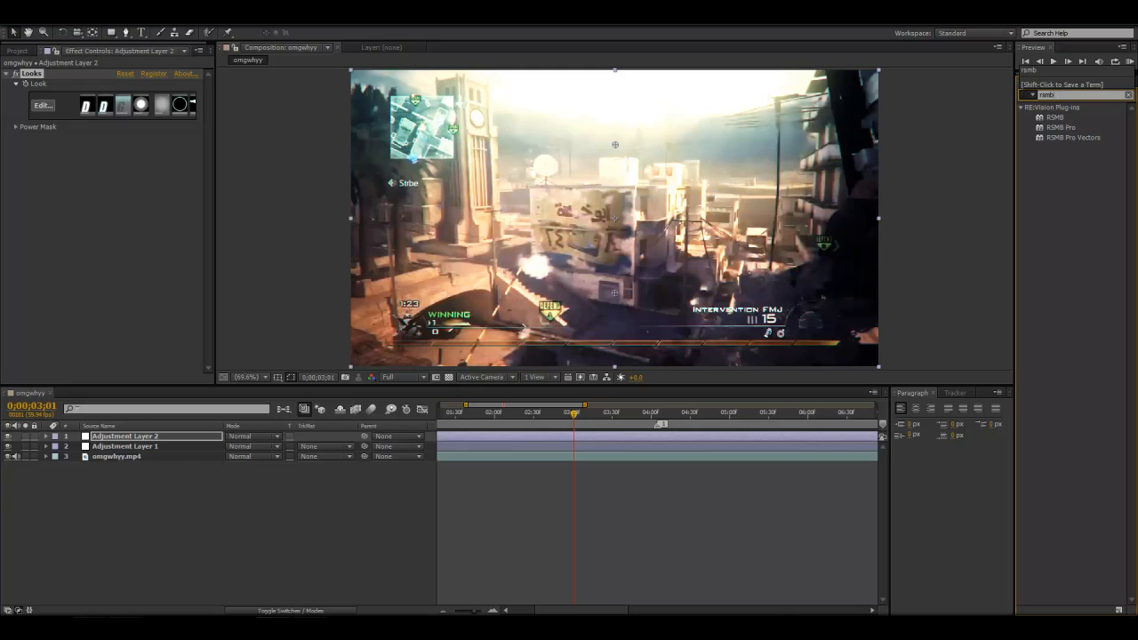
pyautogui.moveTo(1055, 117); pyautogui.dragTo(594, 287)
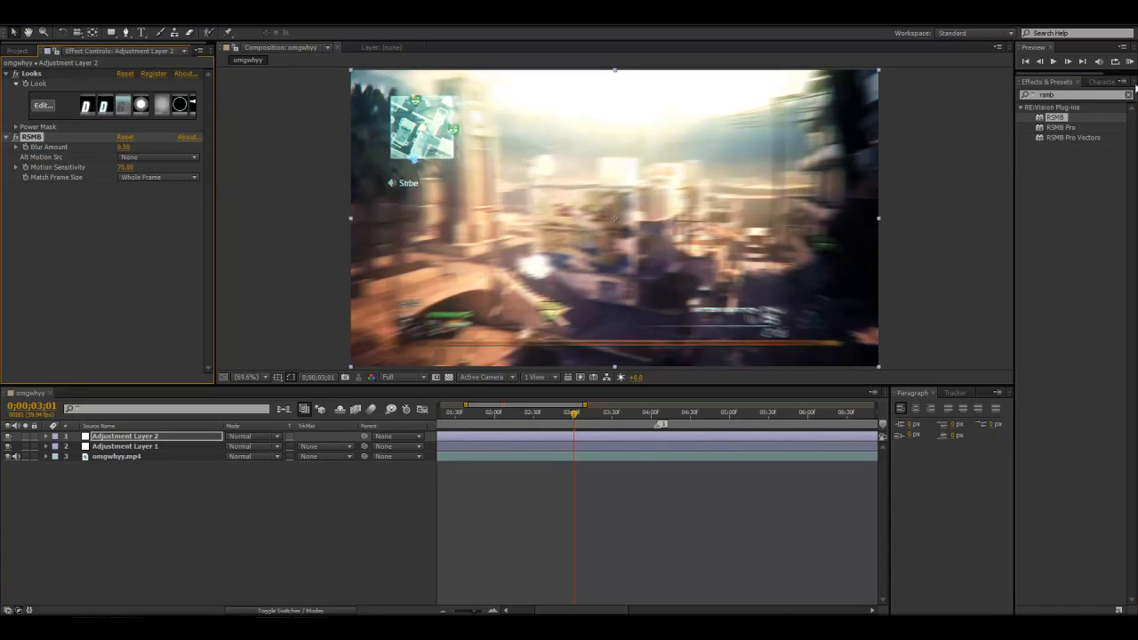
pyautogui.click(1129, 94)
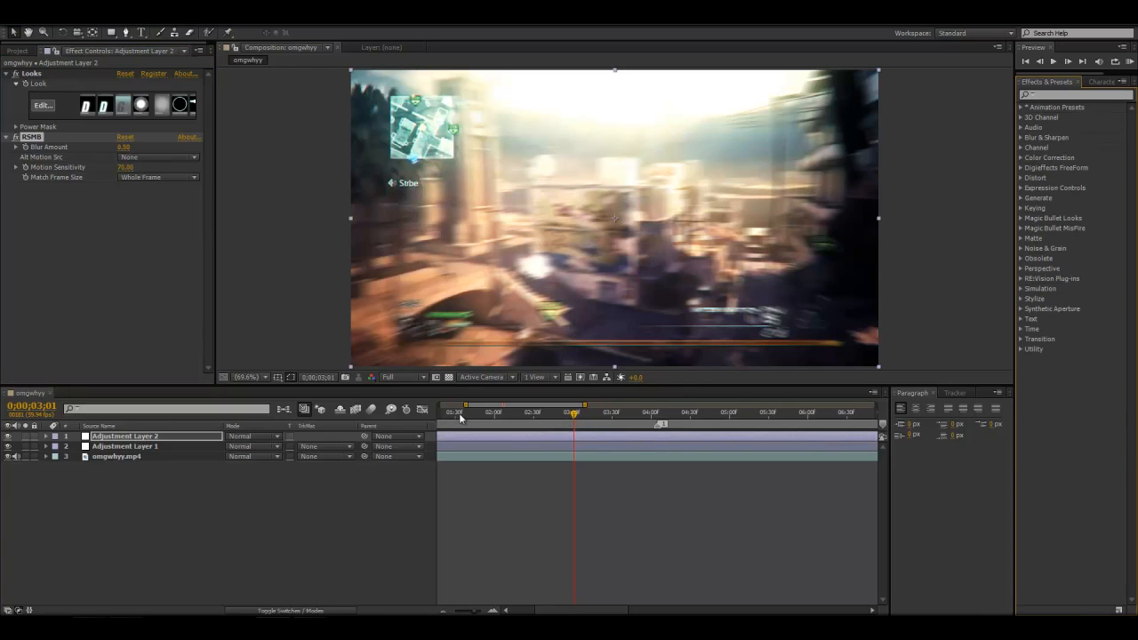
# Limit the work area to about 1.6 s through 4.6 s, enclosing the zoom and marker 1, and start a RAM preview.
pyautogui.moveTo(476, 610); pyautogui.dragTo(457, 611)
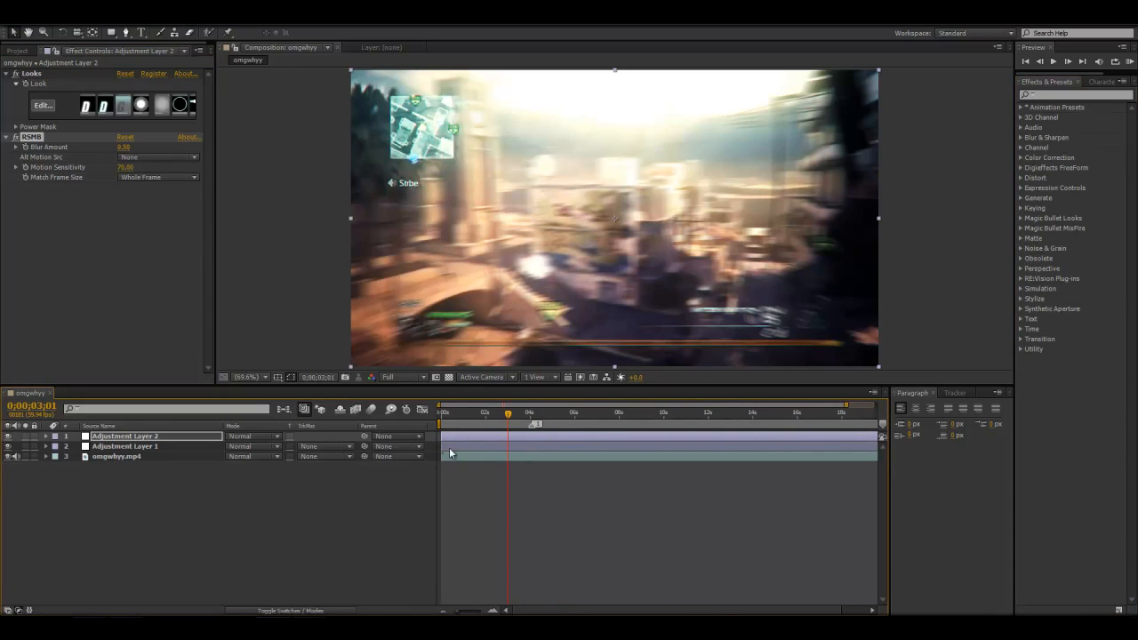
pyautogui.moveTo(441, 423); pyautogui.dragTo(501, 424)
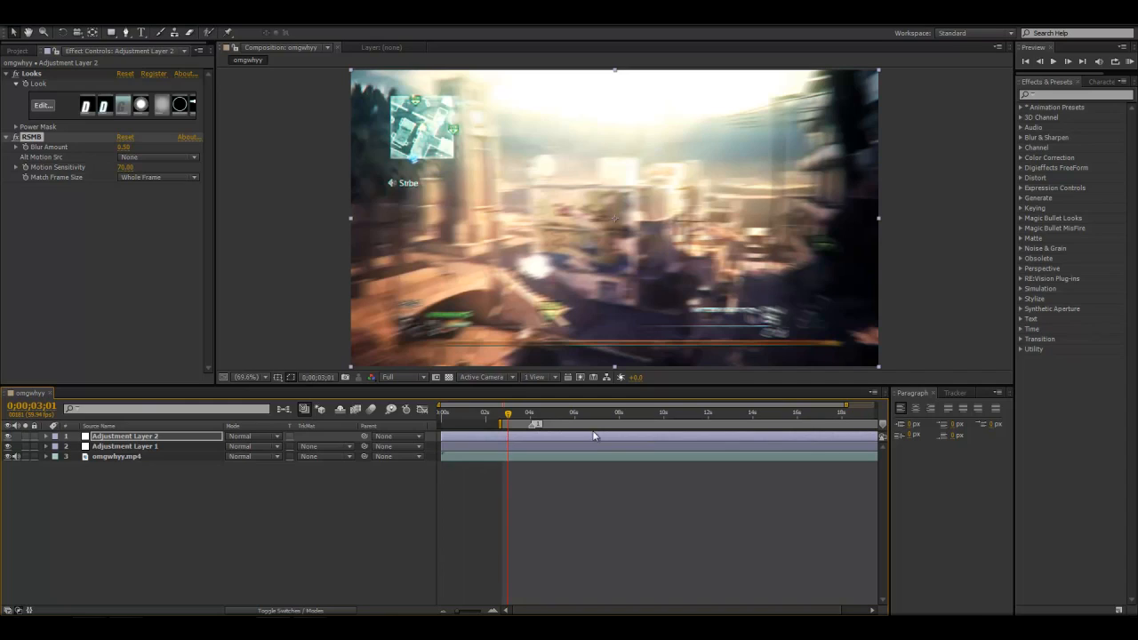
pyautogui.moveTo(681, 610); pyautogui.dragTo(712, 610)
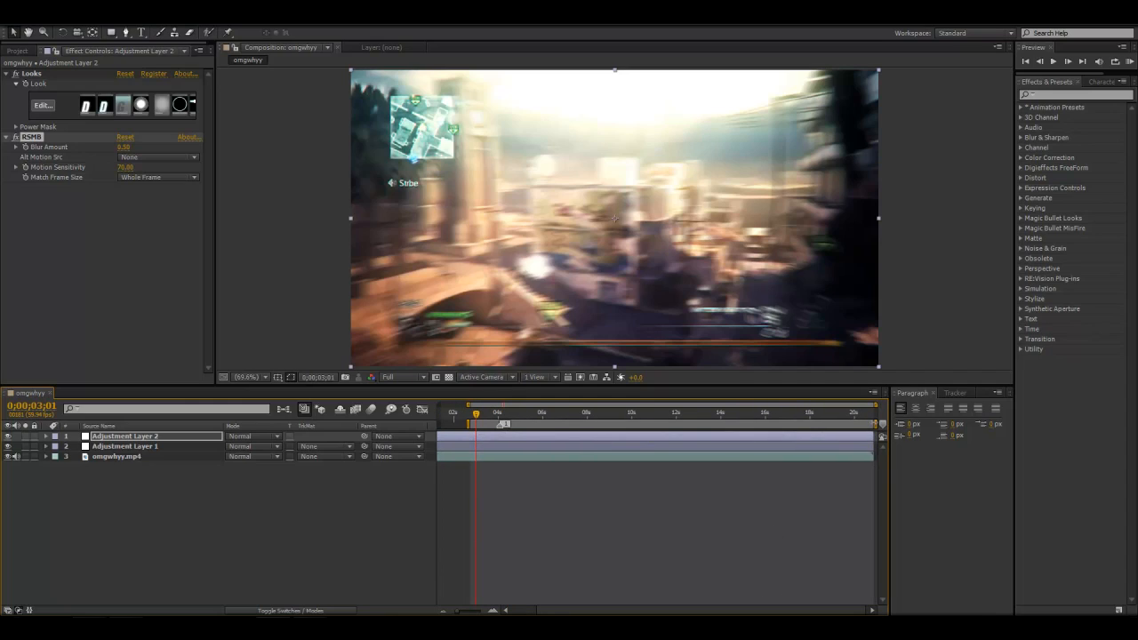
pyautogui.moveTo(873, 424); pyautogui.dragTo(512, 424)
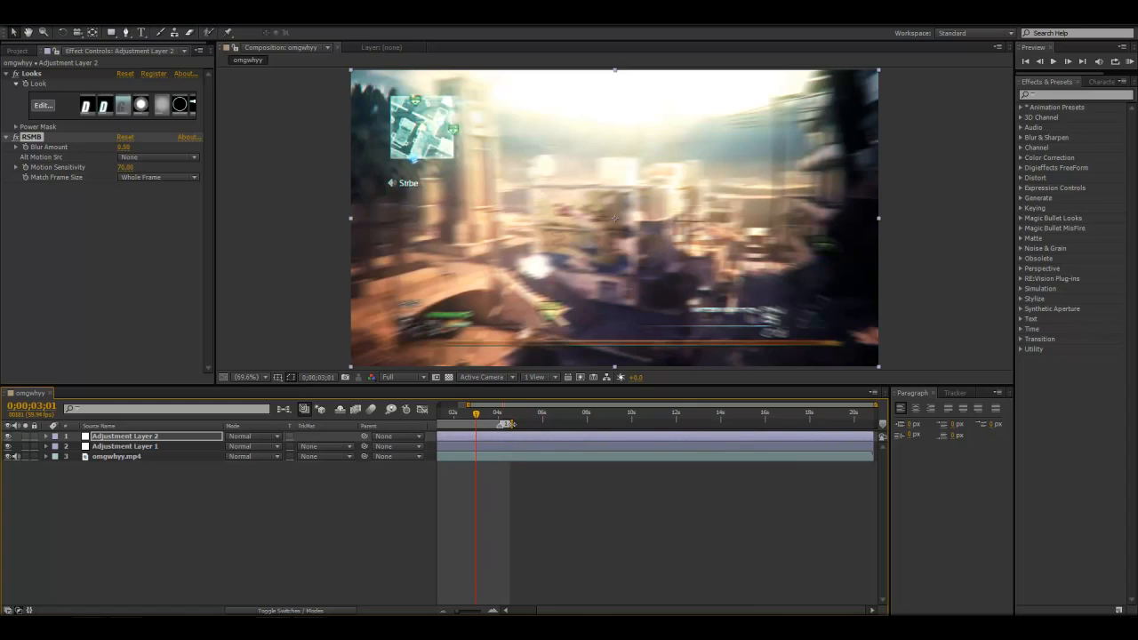
pyautogui.moveTo(546, 610); pyautogui.dragTo(510, 611)
pyautogui.moveTo(458, 424); pyautogui.dragTo(474, 424)
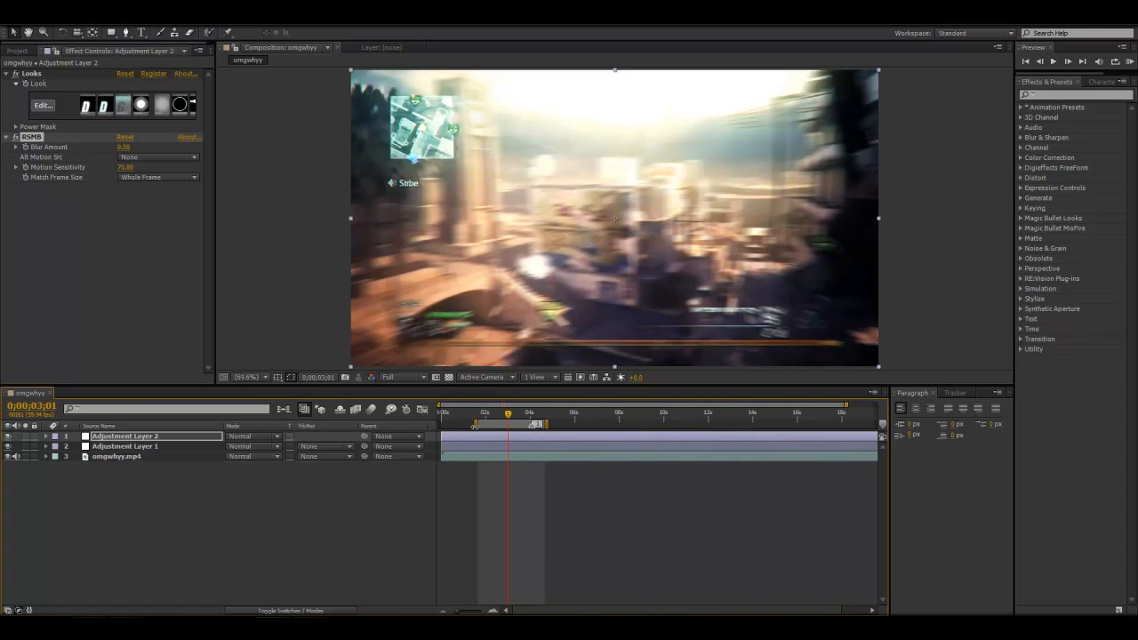
pyautogui.click(1130, 61)
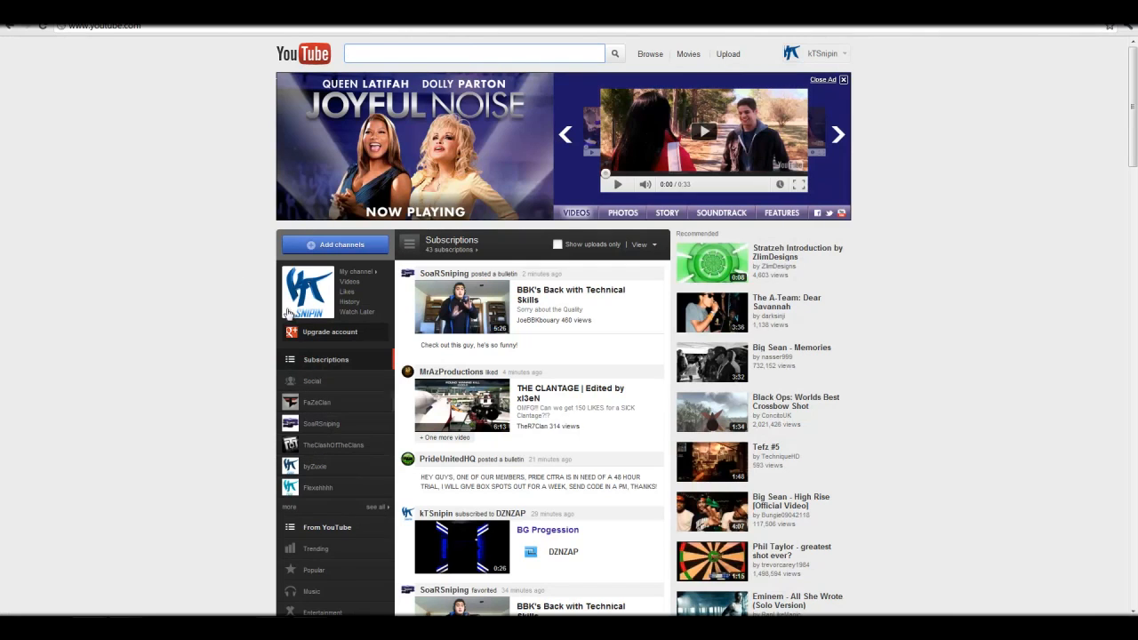
# Switch to YouTube in the browser and examine the account's channel page, including its profile, member list and channel comments.
pyautogui.click(321, 302)
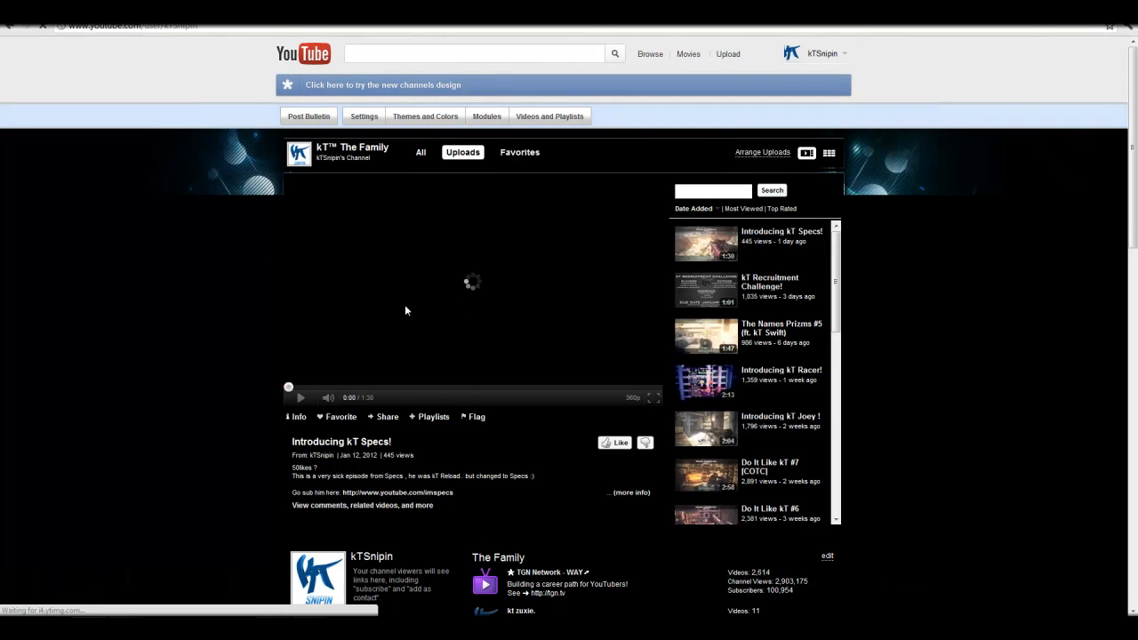
pyautogui.scroll(-3, 404, 305)
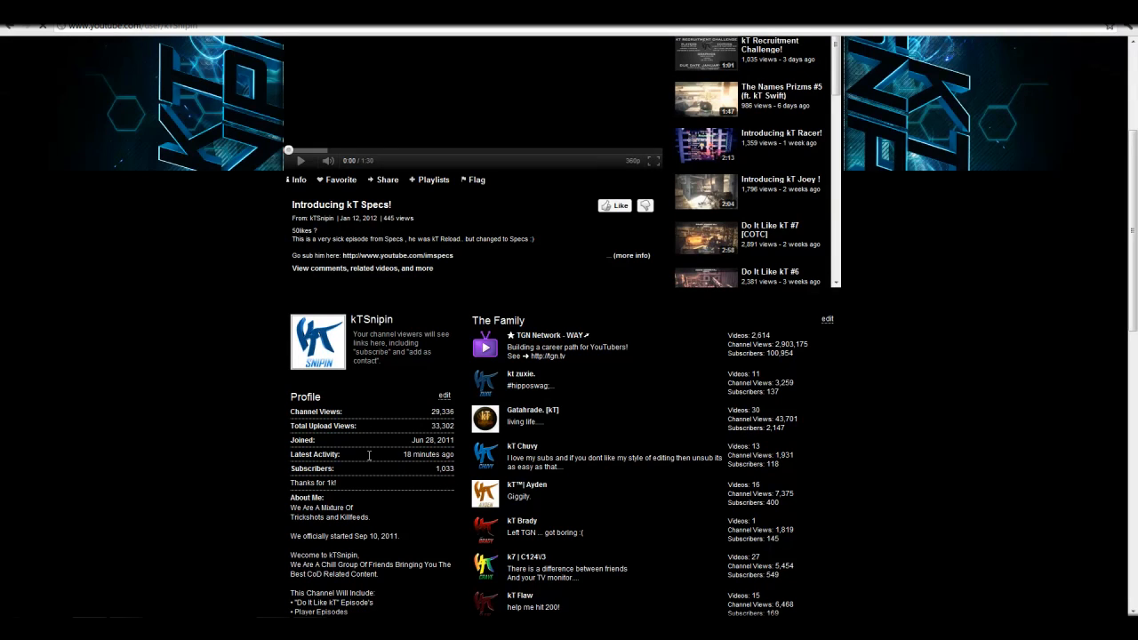
pyautogui.scroll(-3, 267, 471)
pyautogui.scroll(-3, 222, 462)
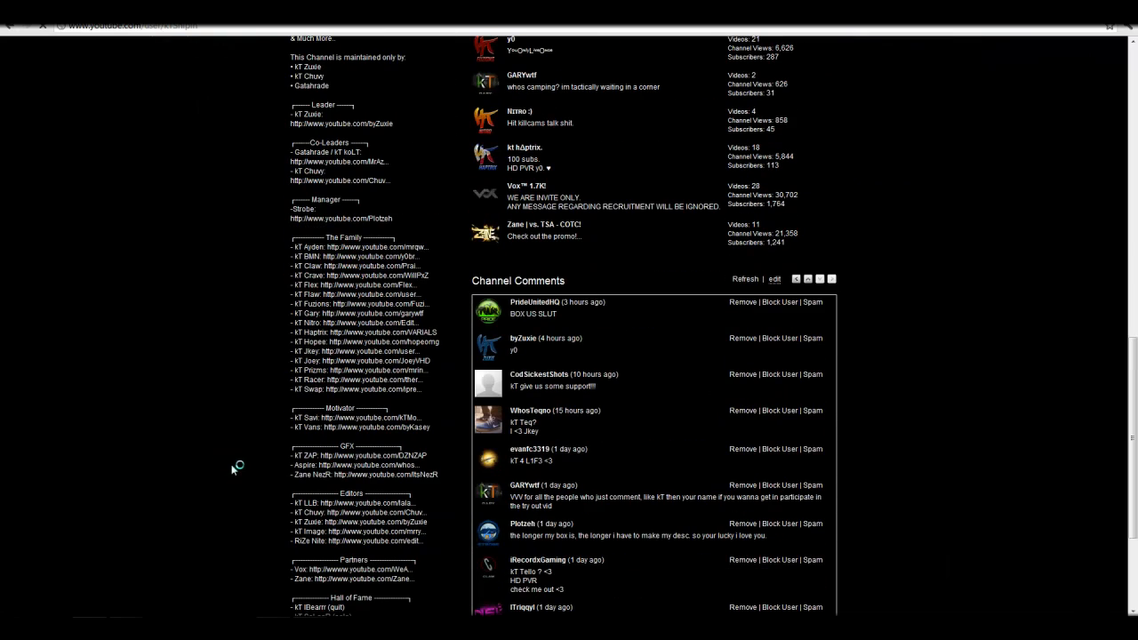
pyautogui.scroll(-2, 224, 464)
pyautogui.scroll(4, 225, 462)
pyautogui.scroll(10, 225, 461)
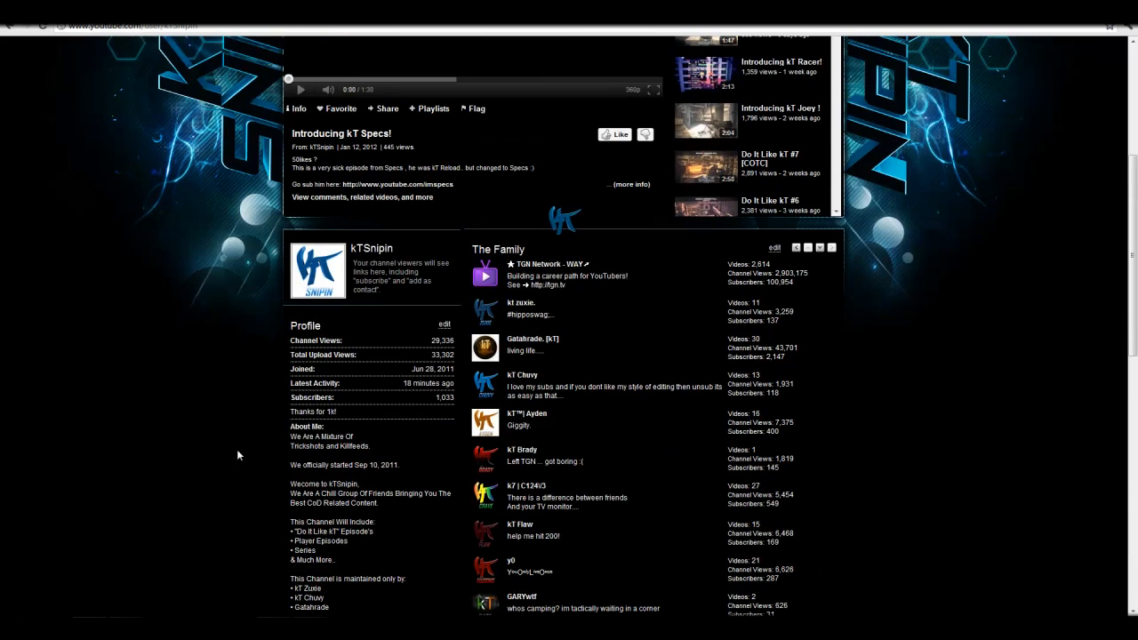
# Open the YouTube account's personal messages inbox and return to After Effects.
pyautogui.click(812, 55)
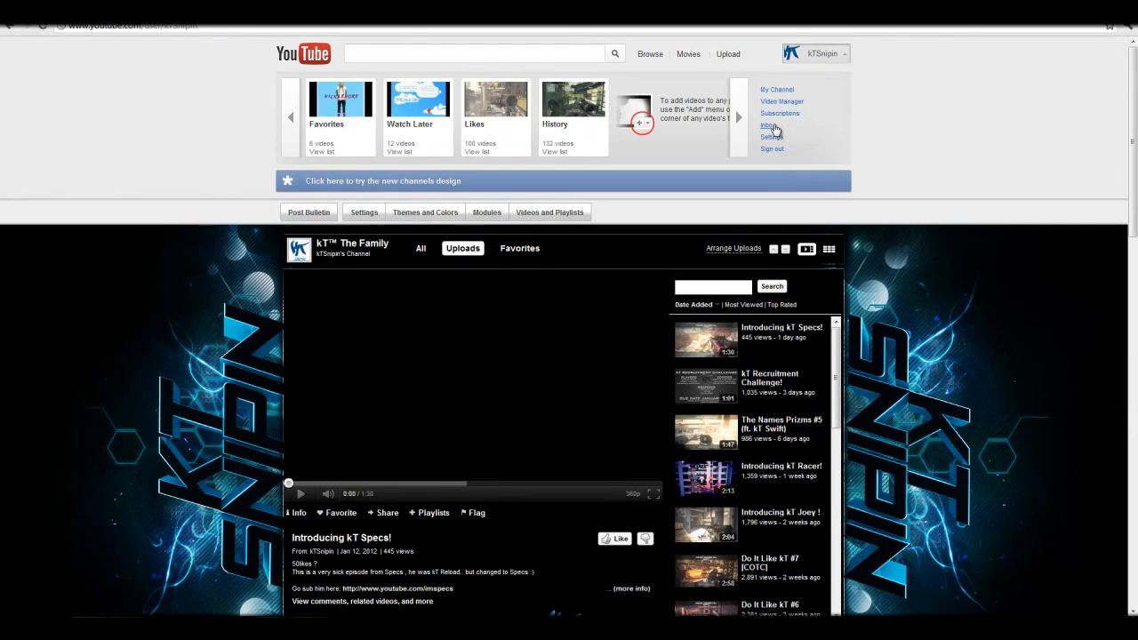
pyautogui.click(766, 127)
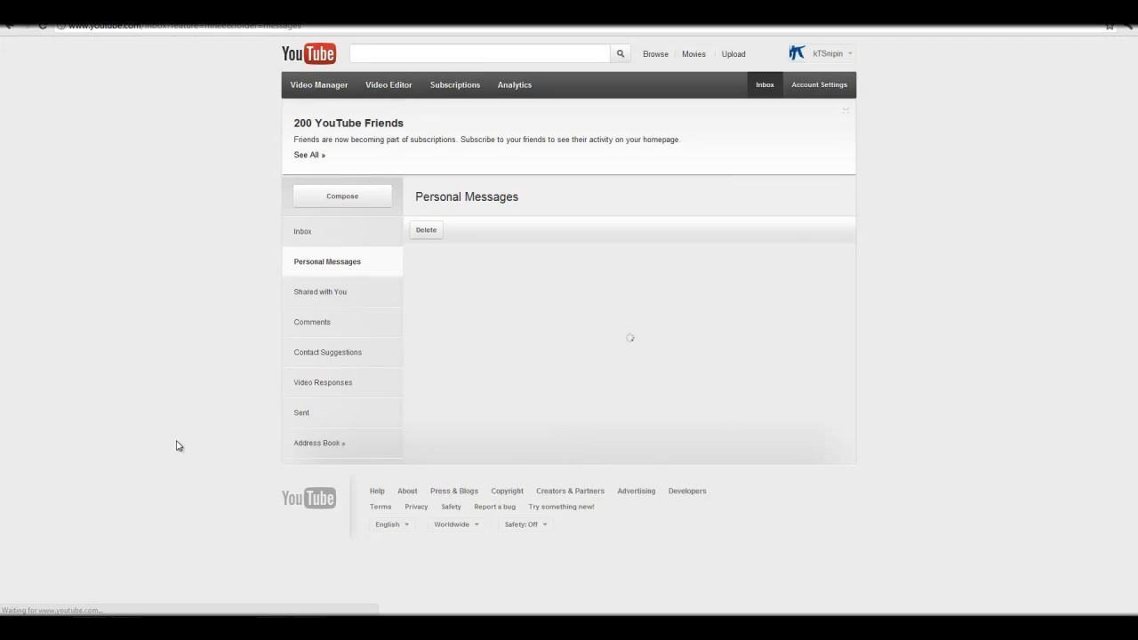
pyautogui.click(1084, 5)
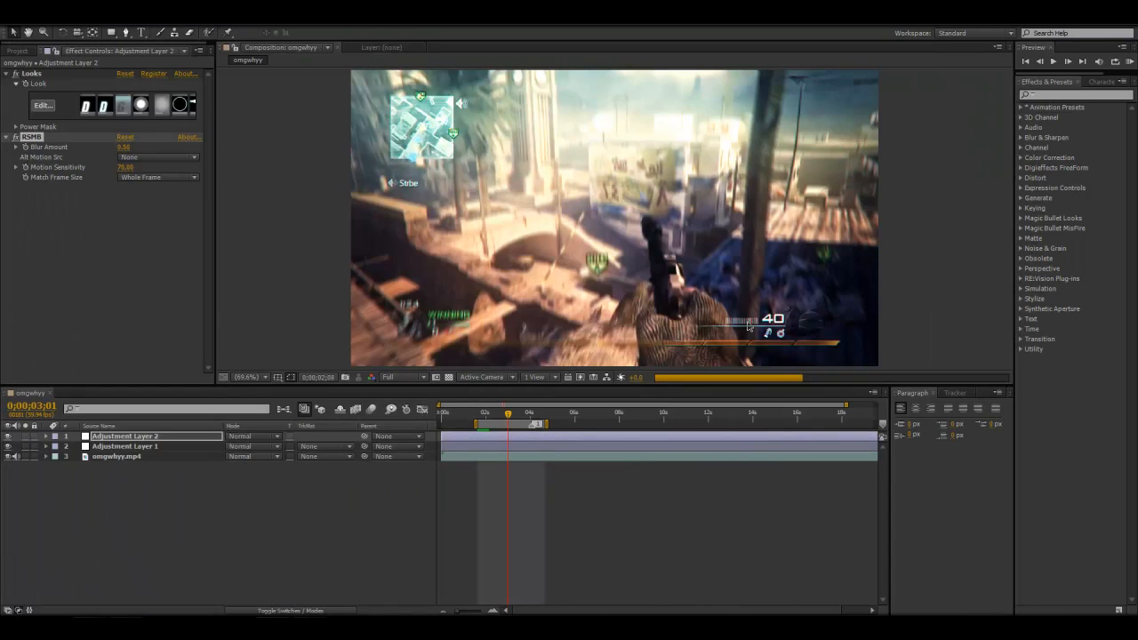